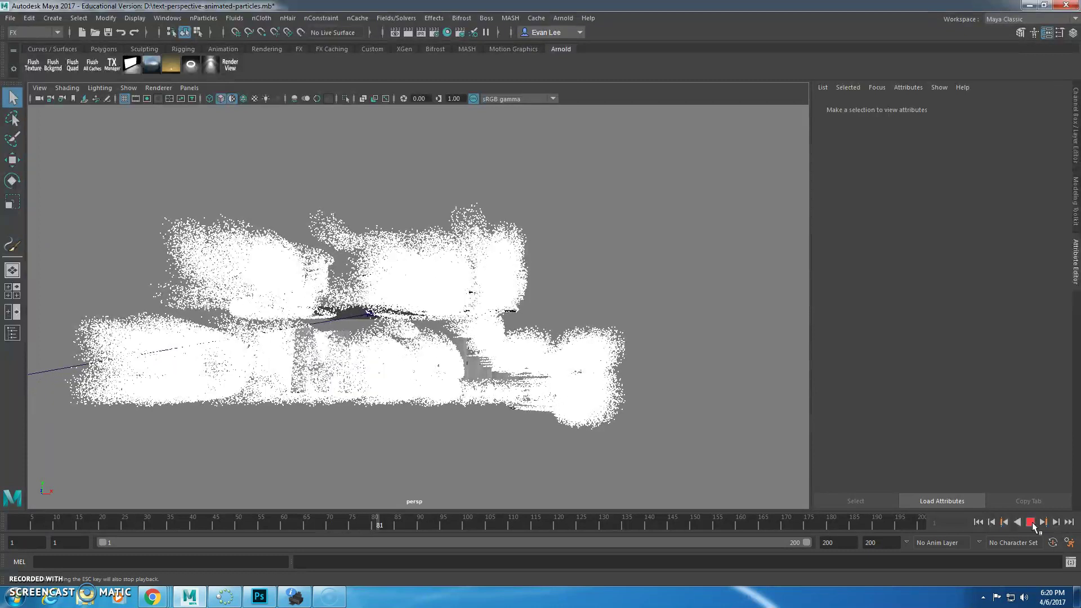
Step: Stop the playback and select the nParticle object emitted from the text
left_click(1031, 522)
left_click_drag(451, 174, 809, 248, "alt")
left_click(585, 369)
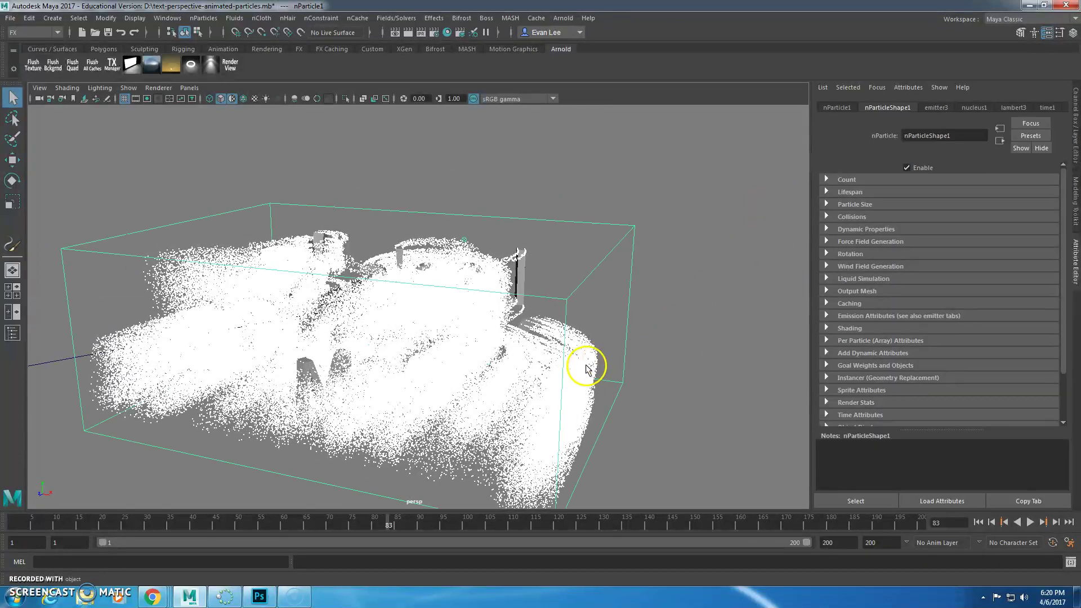
left_click_drag(307, 221, 383, 345, "alt")
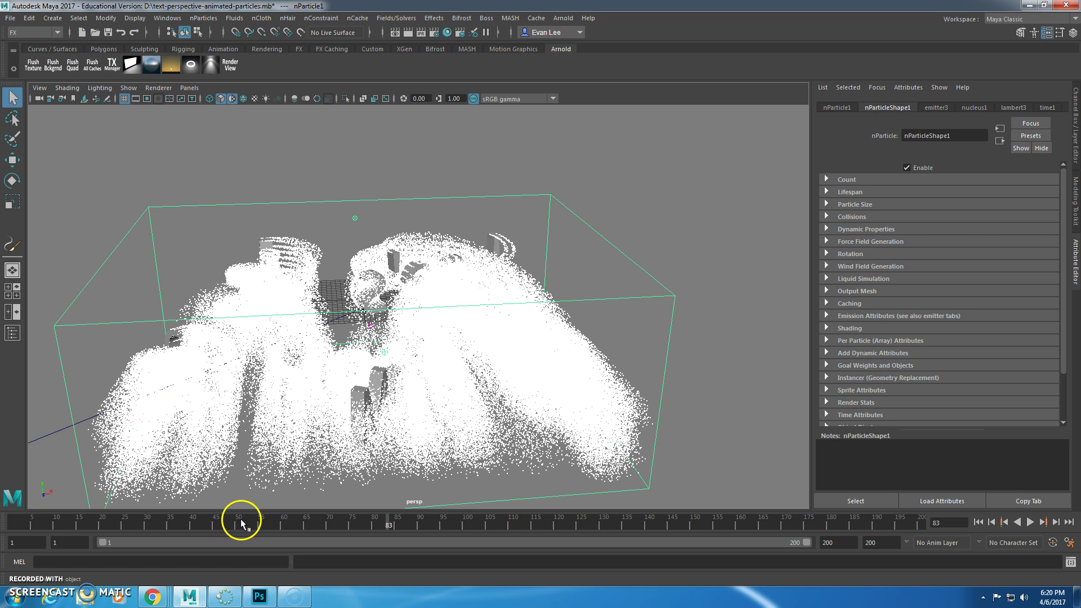
Step: Disable the nParticle object and replay the text animation from frame 1
left_click_drag(471, 528, 655, 532)
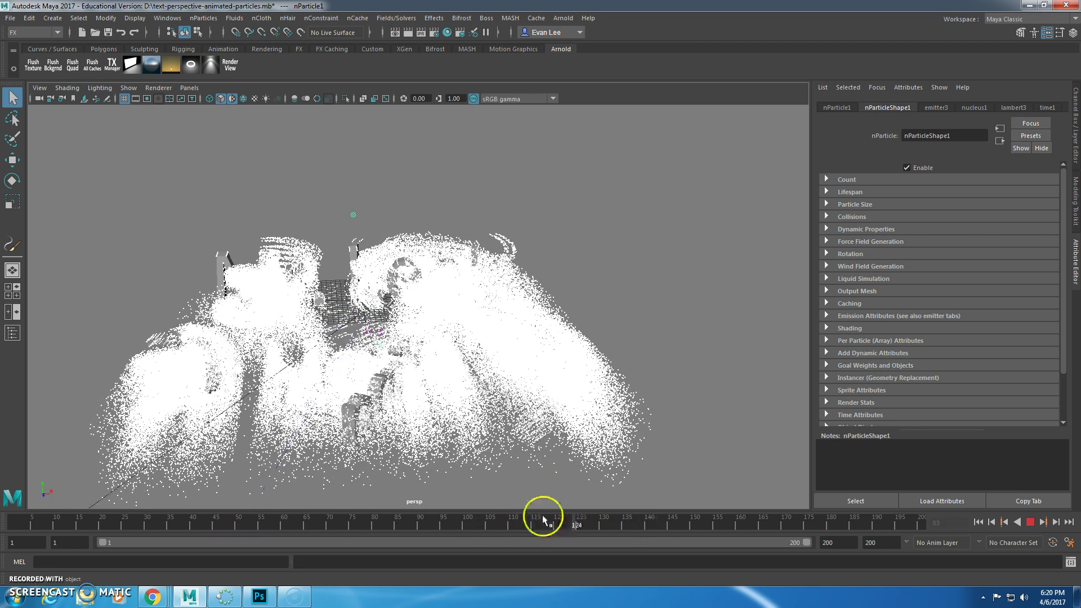
left_click_drag(559, 520, 472, 521)
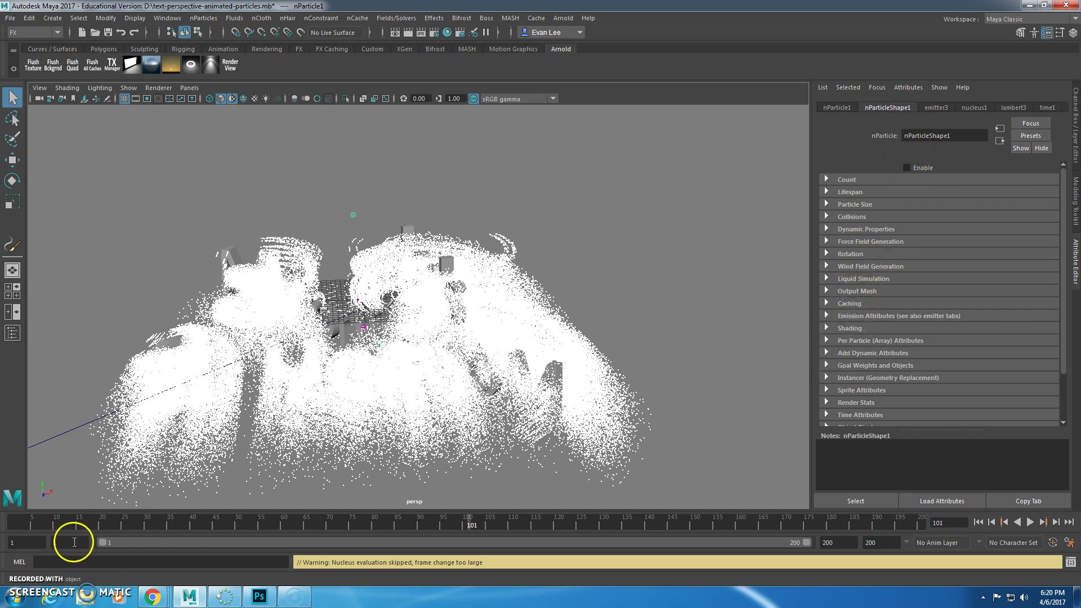
left_click(16, 525)
key("alt+v")
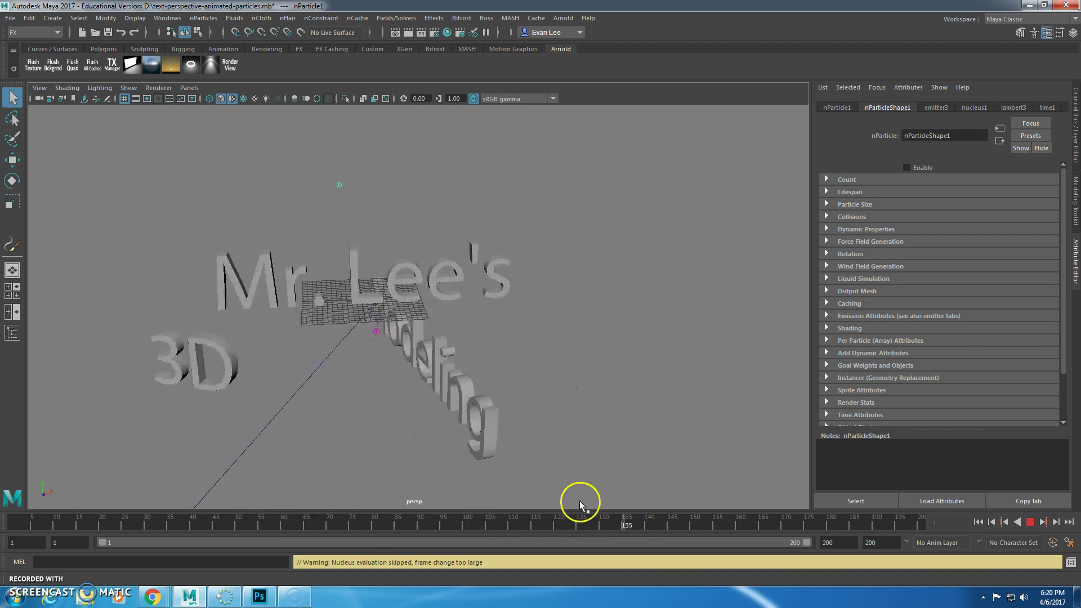
key("alt+v")
Step: Look through camera1 and play the animation from its viewpoint
left_click(189, 87)
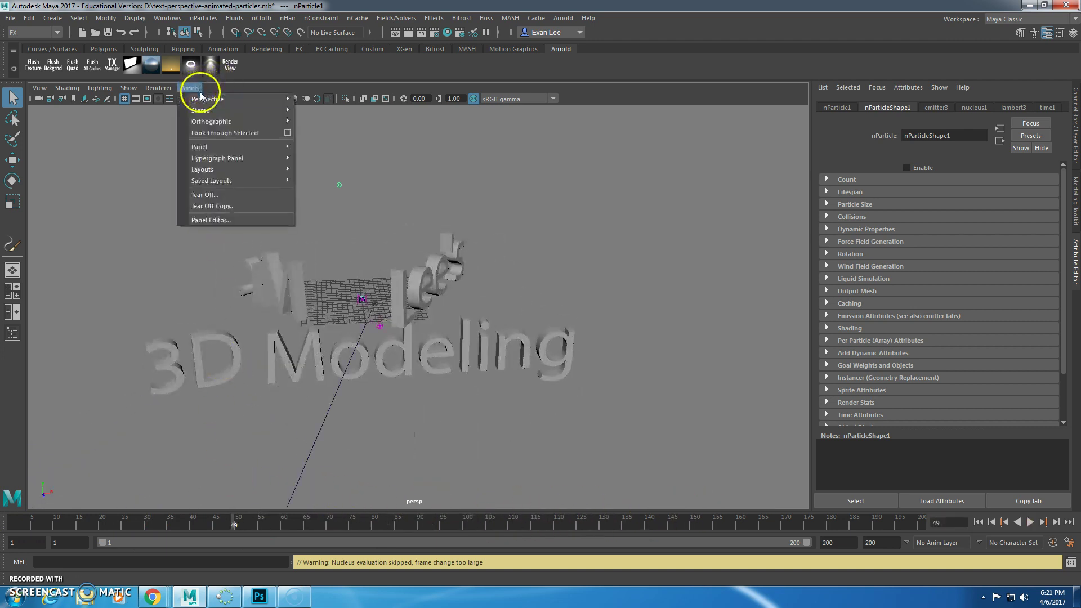
mouse_move(282, 99)
left_click(319, 100)
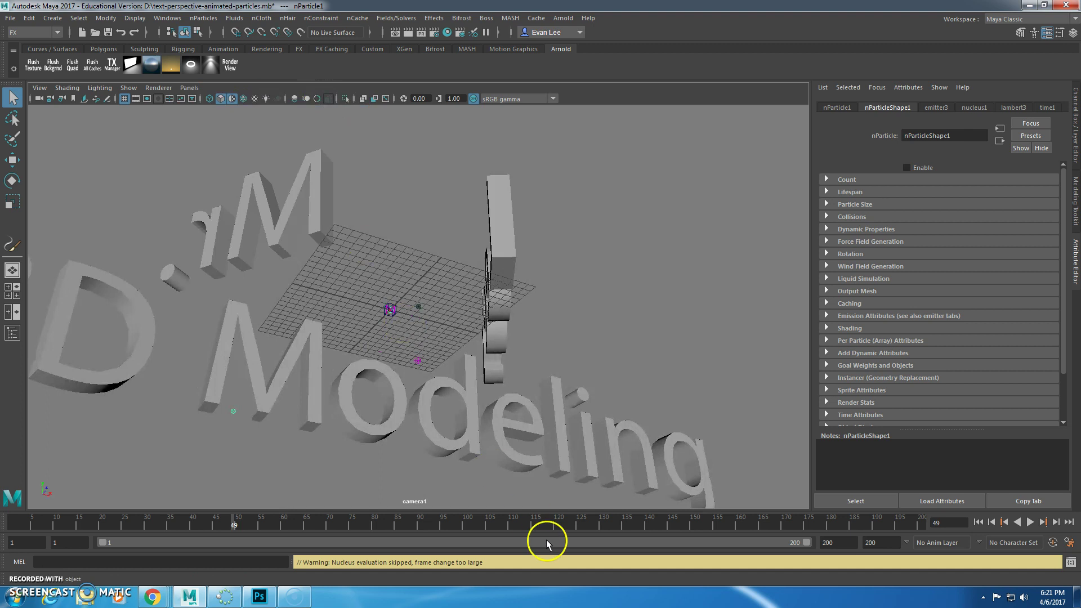
left_click(1030, 522)
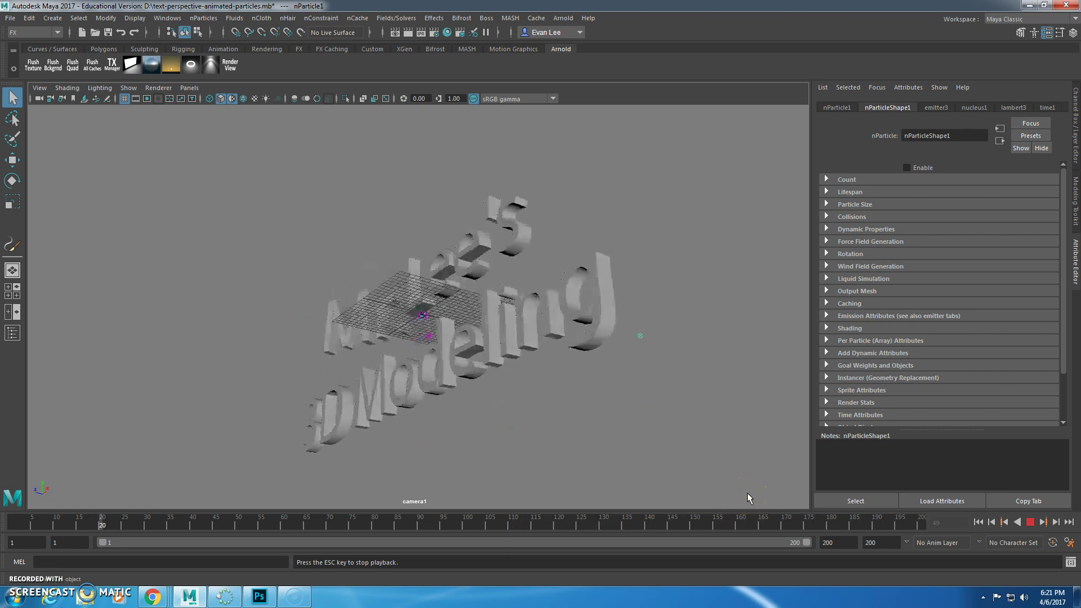
Step: Briefly enable the nParticle object during playback, disable it again, and stop at frame 179
left_click(913, 166)
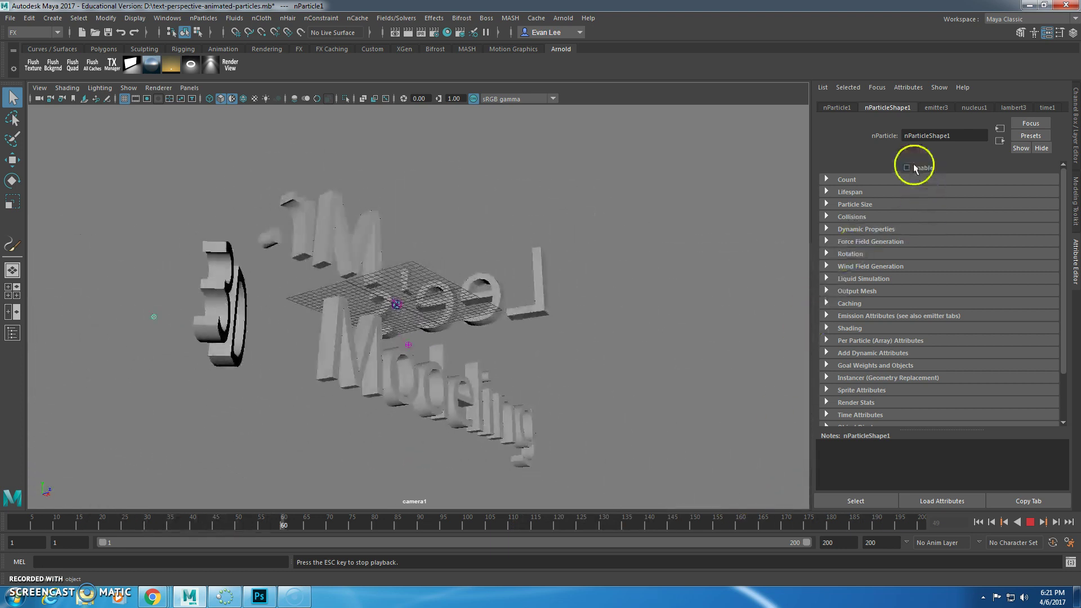
left_click(907, 168)
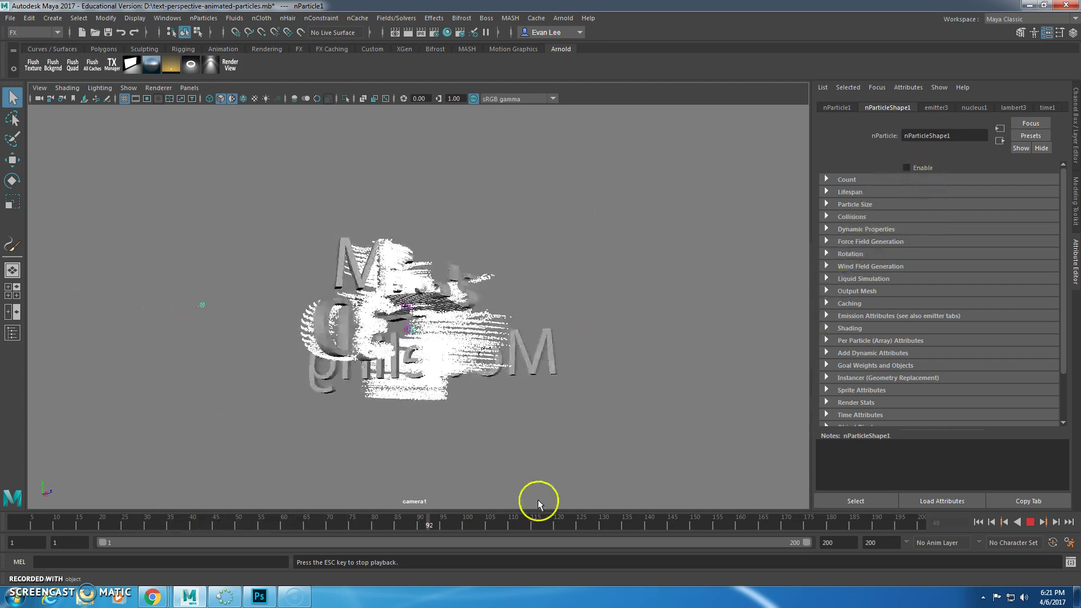
left_click(1031, 522)
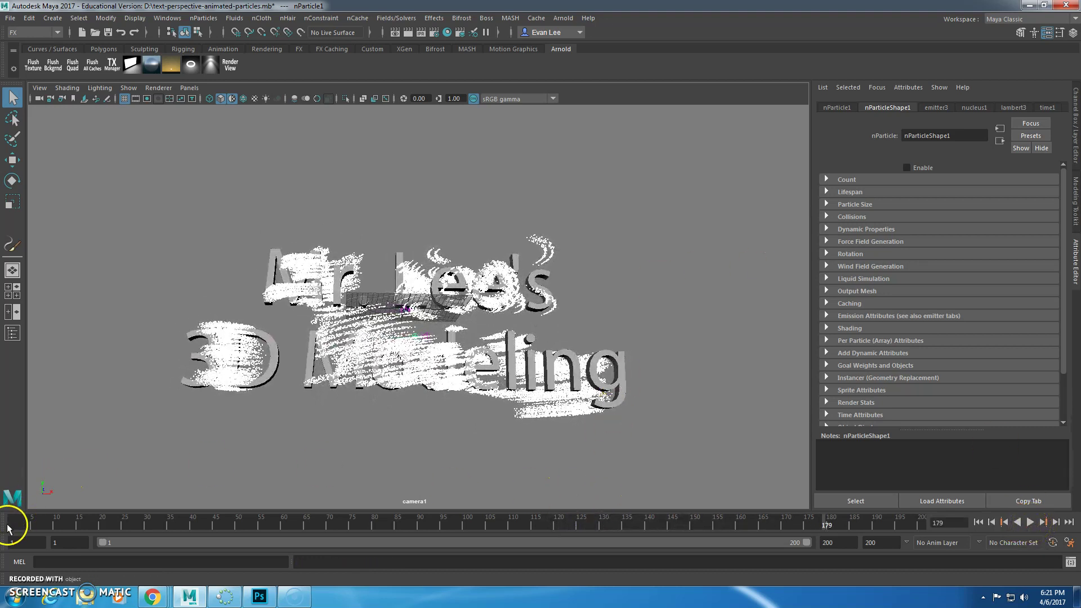
Step: Return the timeline to frame 1 and switch the viewport back to the persp camera
left_click(8, 528)
key("alt+v")
left_click_drag(312, 364, 287, 355, "alt")
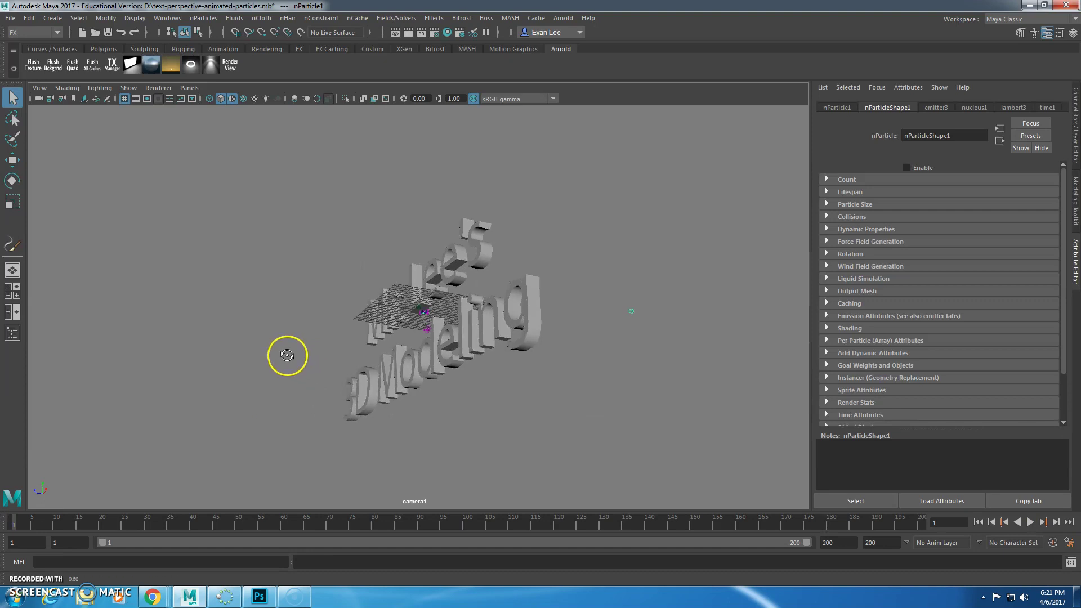
left_click(189, 87)
mouse_move(206, 99)
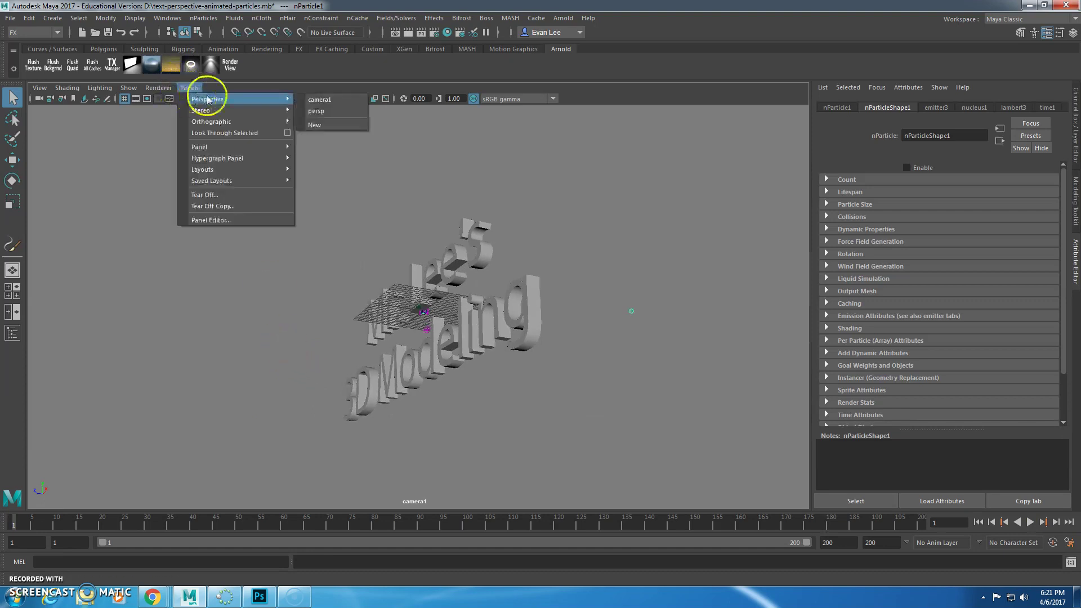
left_click(319, 111)
scroll(378, 257, "down", 9)
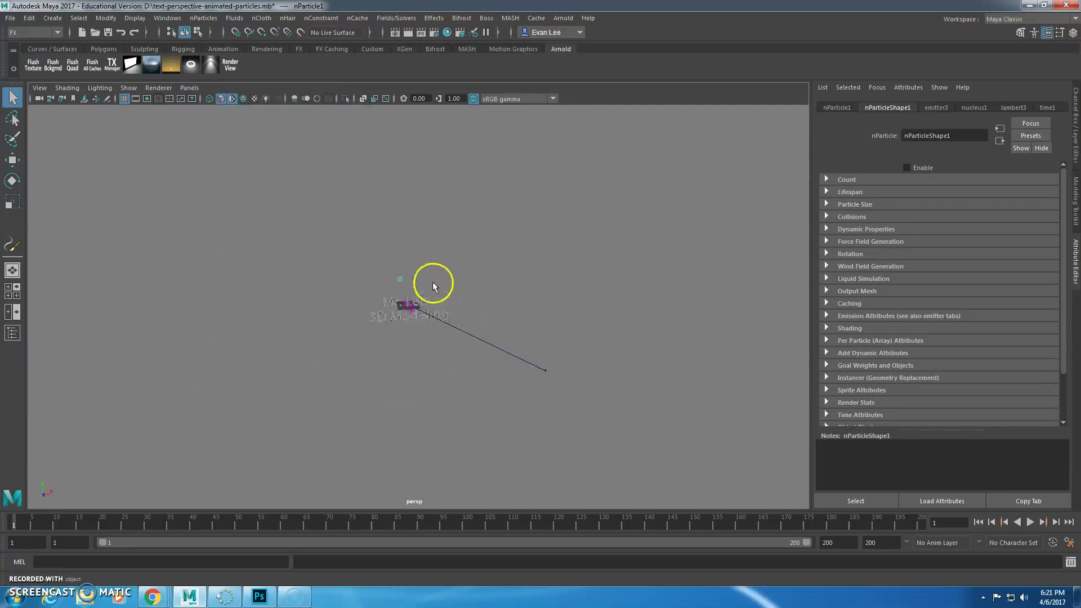
scroll(433, 285, "up", 10)
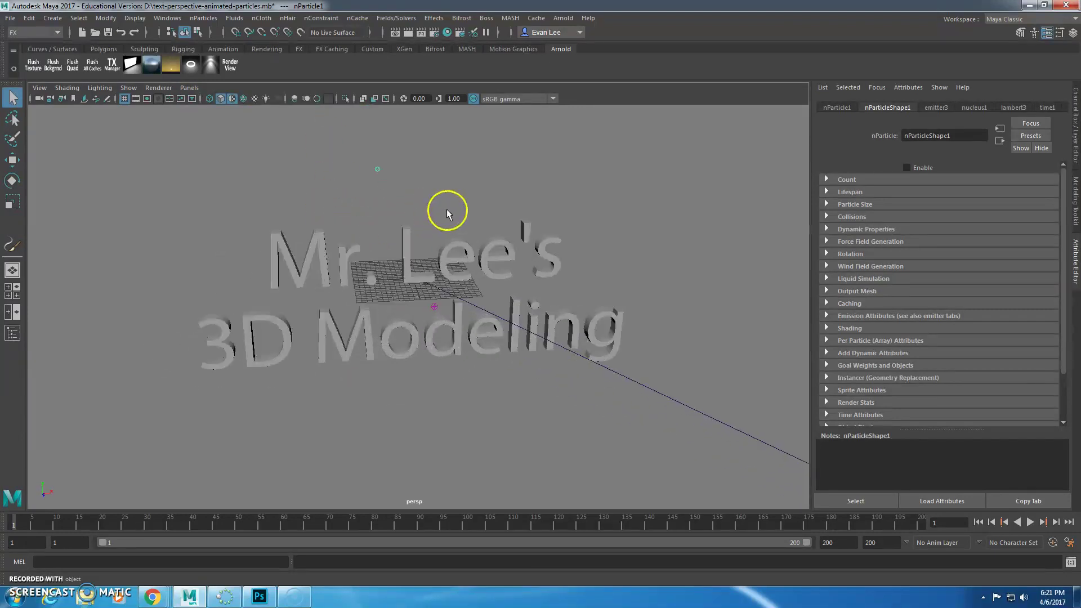
Step: Create a 3D fluid container with the FX menu set active
left_click(417, 244)
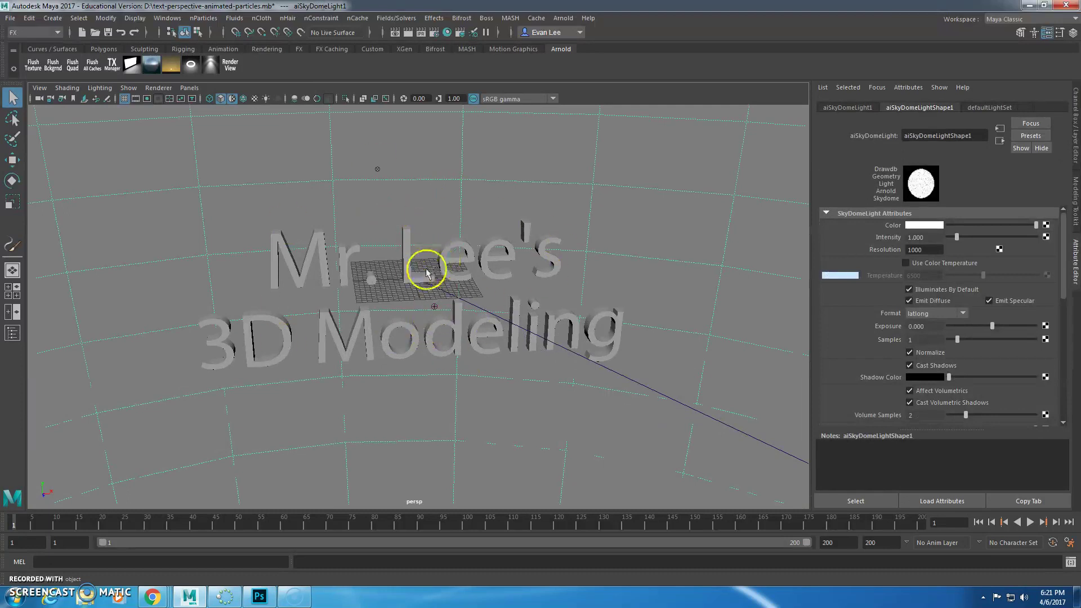
left_click(426, 274)
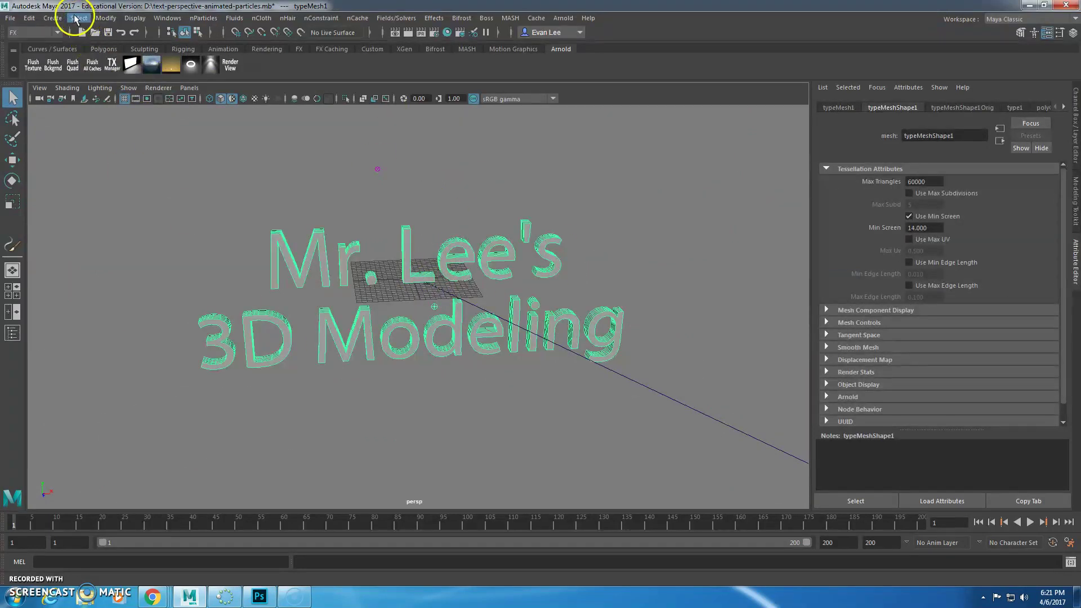
left_click(29, 32)
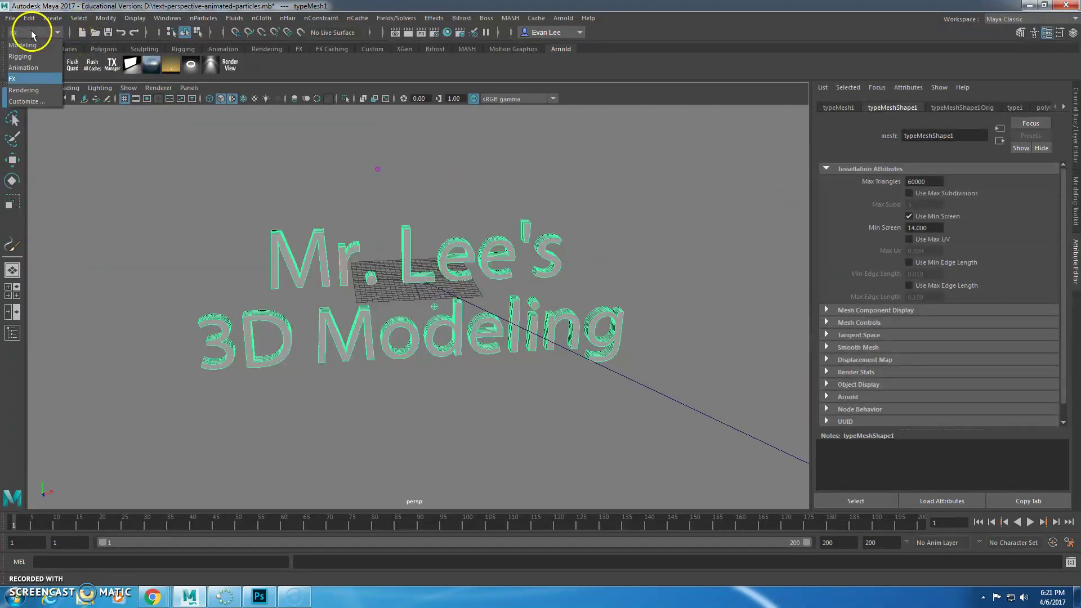
left_click(13, 81)
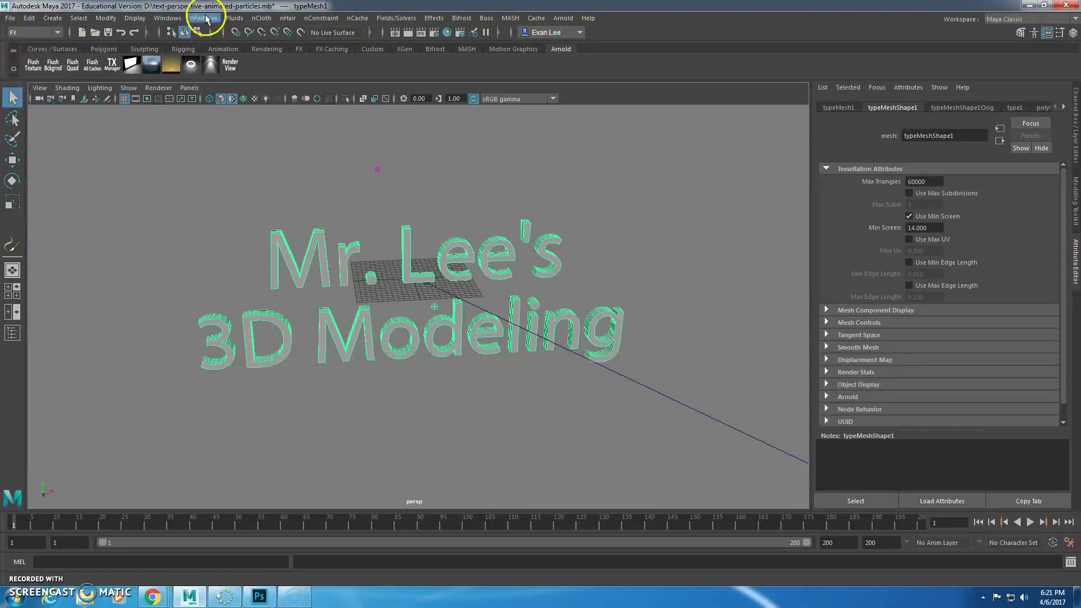
left_click(233, 19)
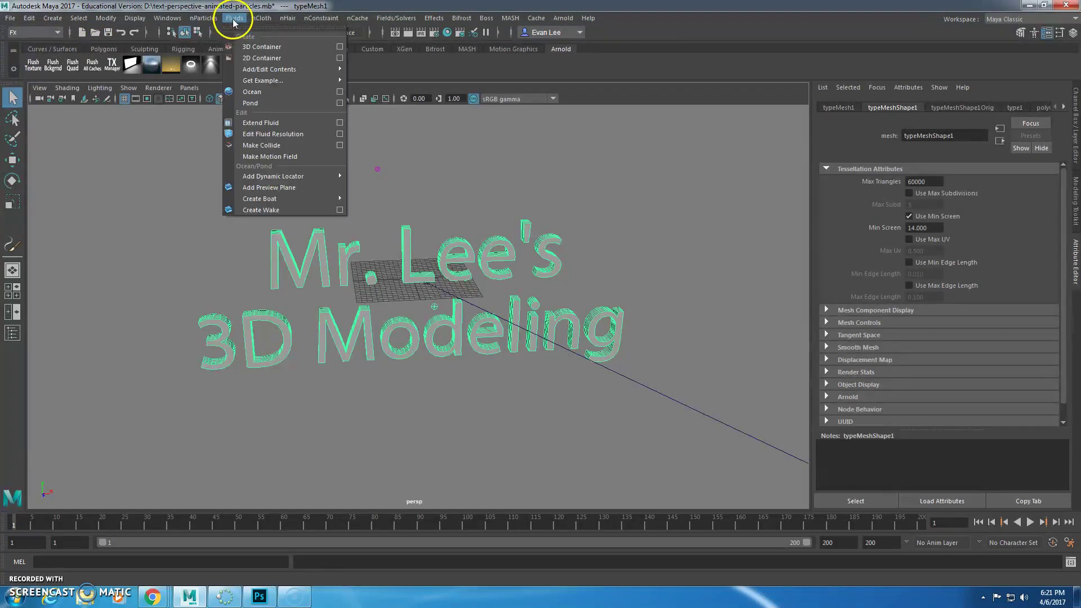
left_click(327, 50)
scroll(415, 272, "up", 5)
scroll(414, 264, "down", 3)
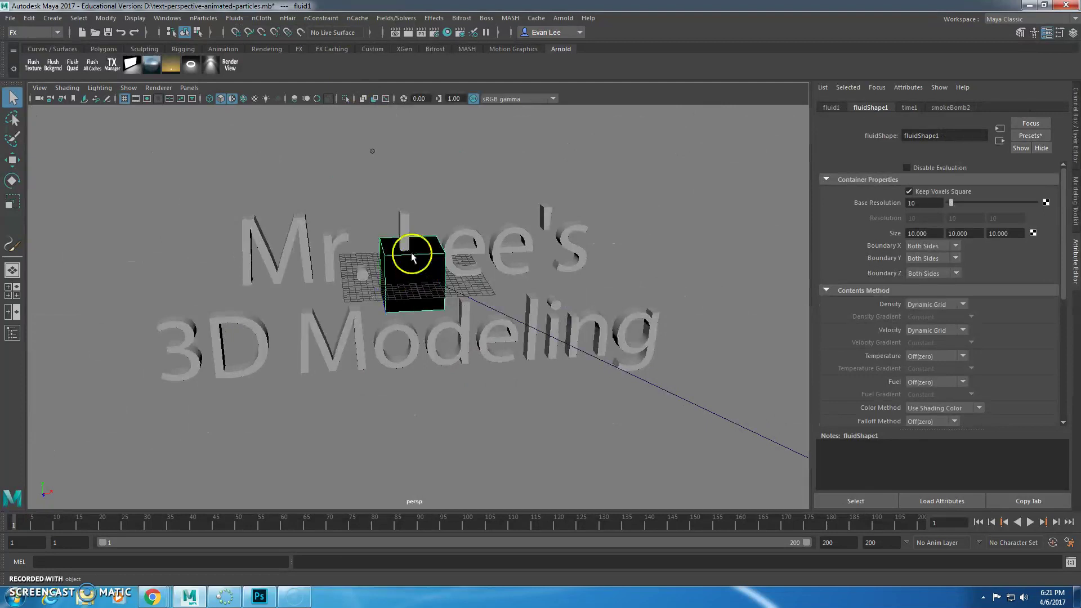
Step: Turn off default-material shading in the viewport and scale up the fluid container so that it encloses the text
left_click(233, 100)
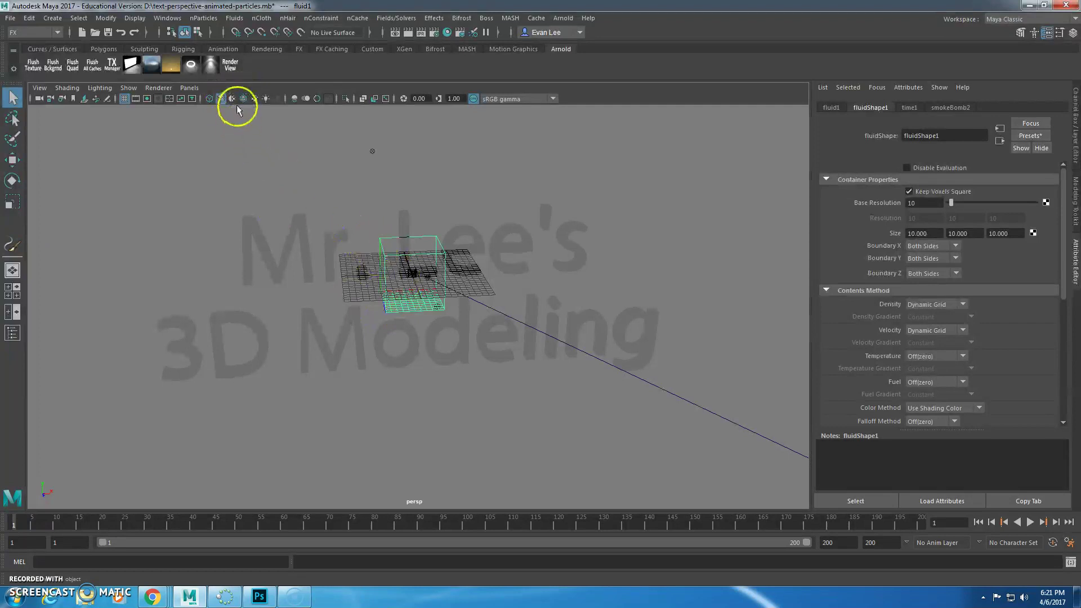
scroll(417, 295, "up", 4)
scroll(383, 248, "down", 5)
key("r")
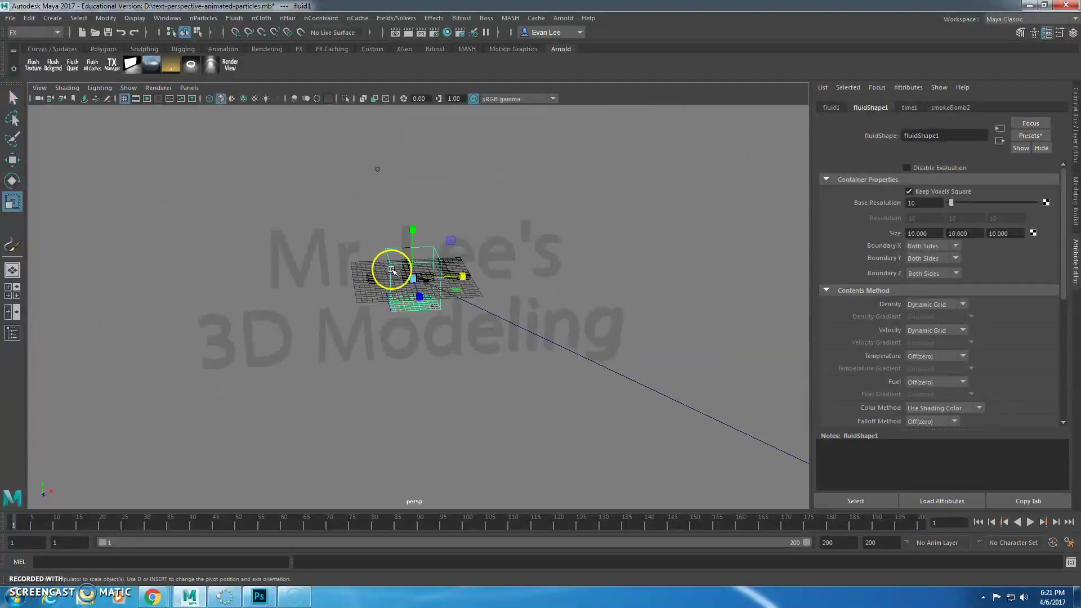
left_click_drag(411, 278, 519, 326)
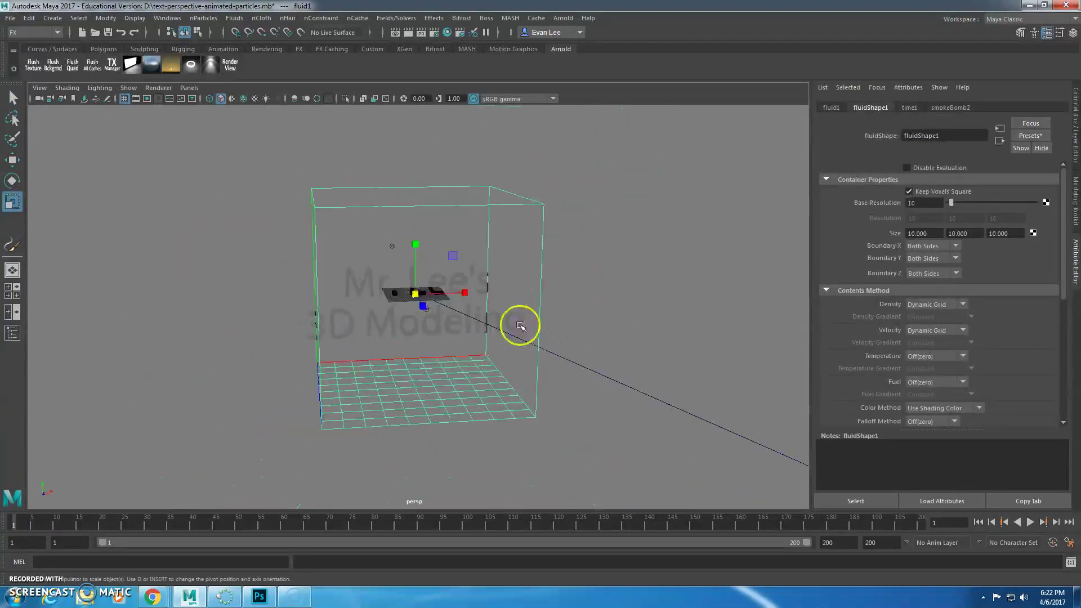
left_click_drag(415, 294, 510, 326)
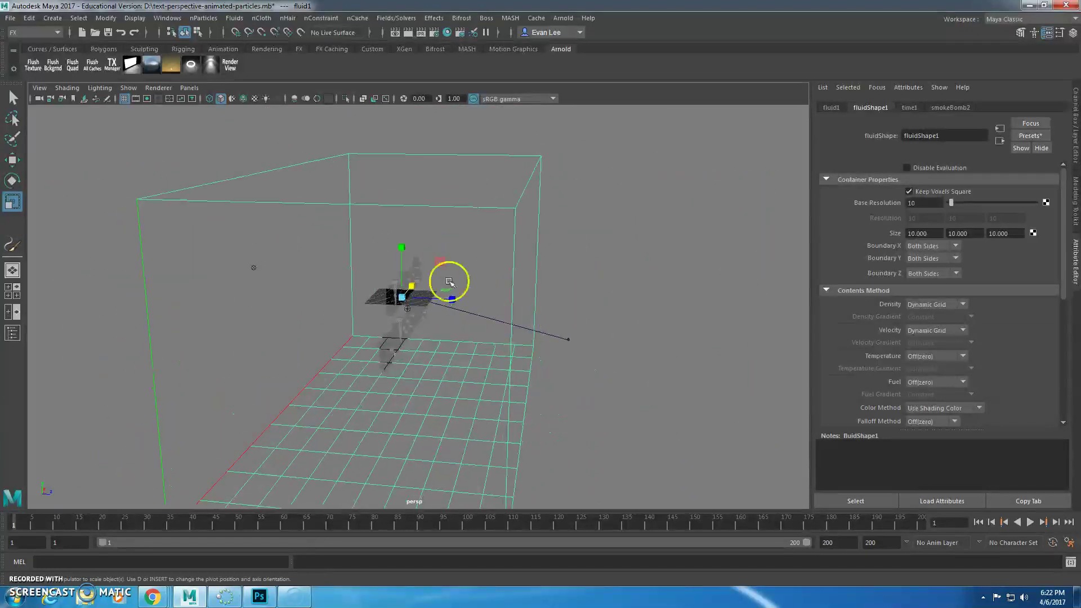
Step: Adjust the fluid container's depth and reduce its height with the Scale tool
left_click_drag(451, 300, 460, 297)
left_click_drag(403, 247, 355, 270)
scroll(457, 243, "down", 5)
scroll(393, 306, "up", 6)
middle_click_drag(408, 304, 396, 350, "alt")
left_click_drag(396, 349, 418, 304, "alt")
scroll(399, 296, "down", 6)
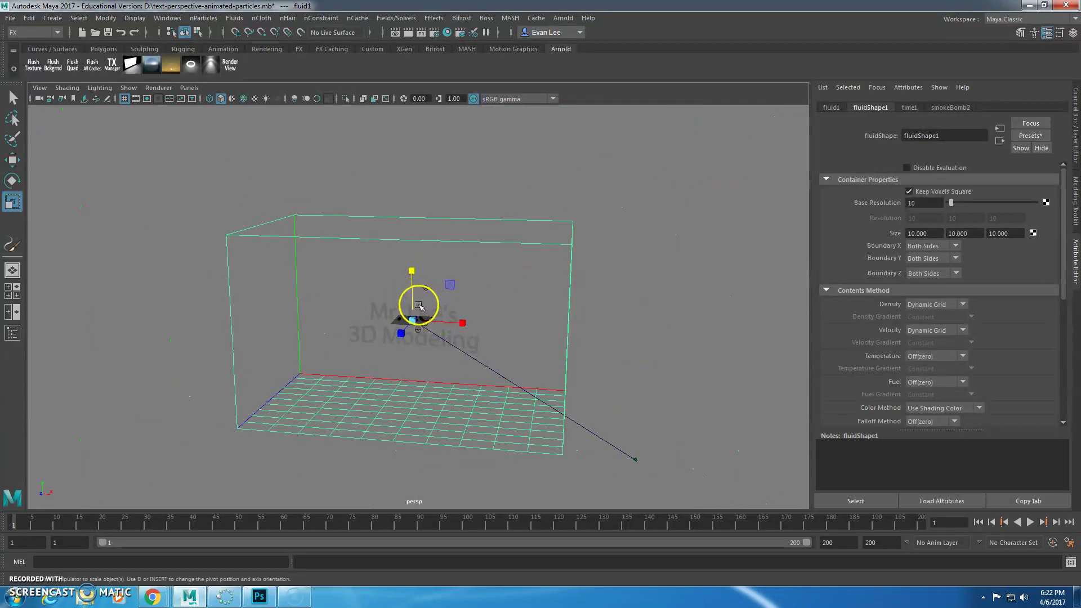
Step: Play the smoke simulation around the text and stop at frame 161
scroll(435, 327, "up", 5)
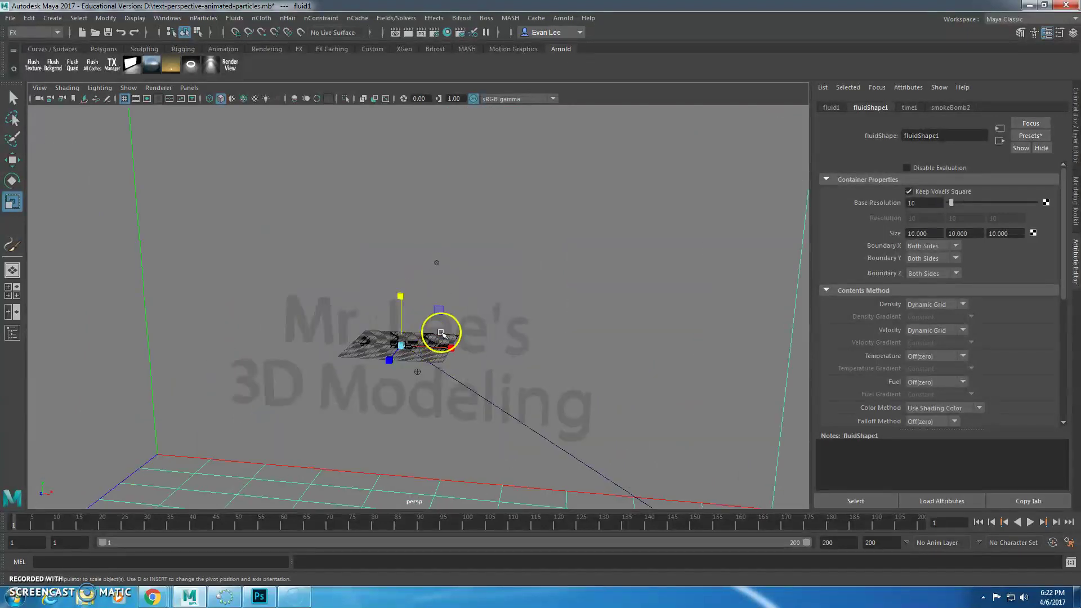
key("alt+v")
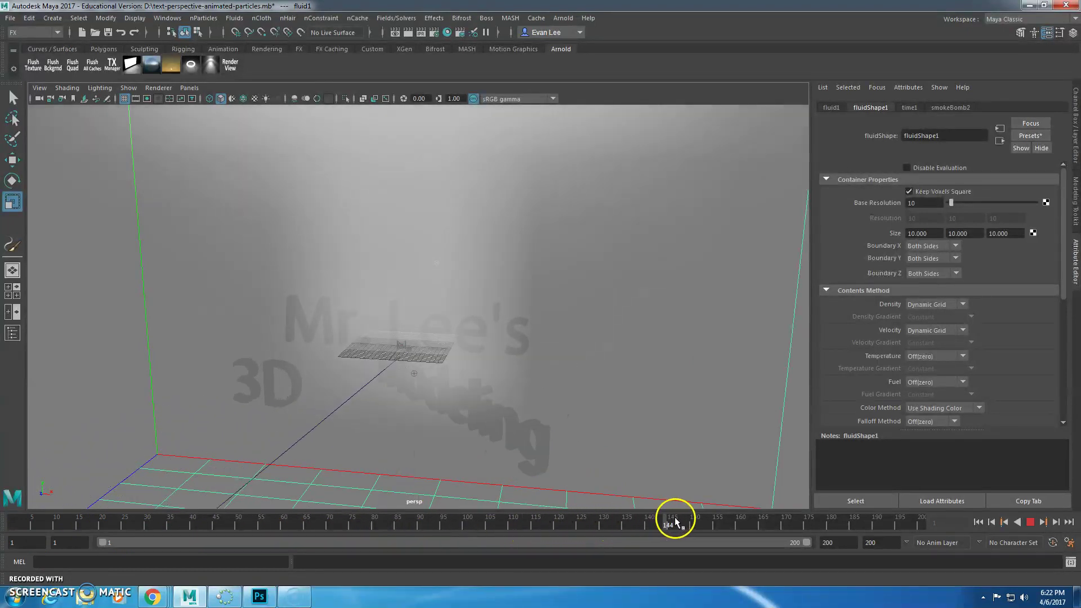
left_click_drag(741, 520, 742, 519)
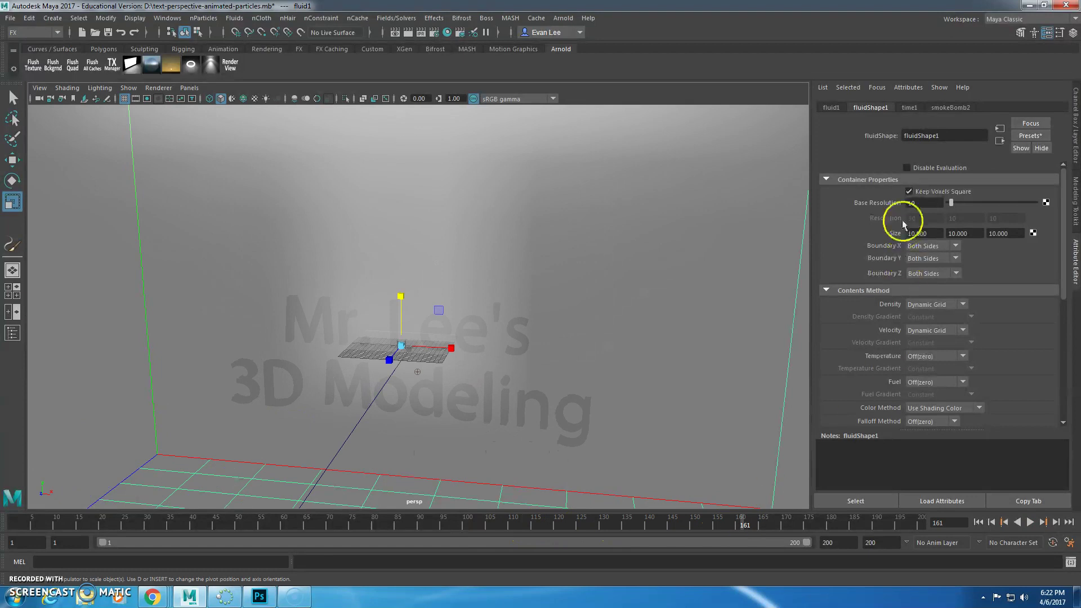
Step: Review the 3D fluid container's creation options, checking its resolution, size and emitter name, and close them
left_click(235, 18)
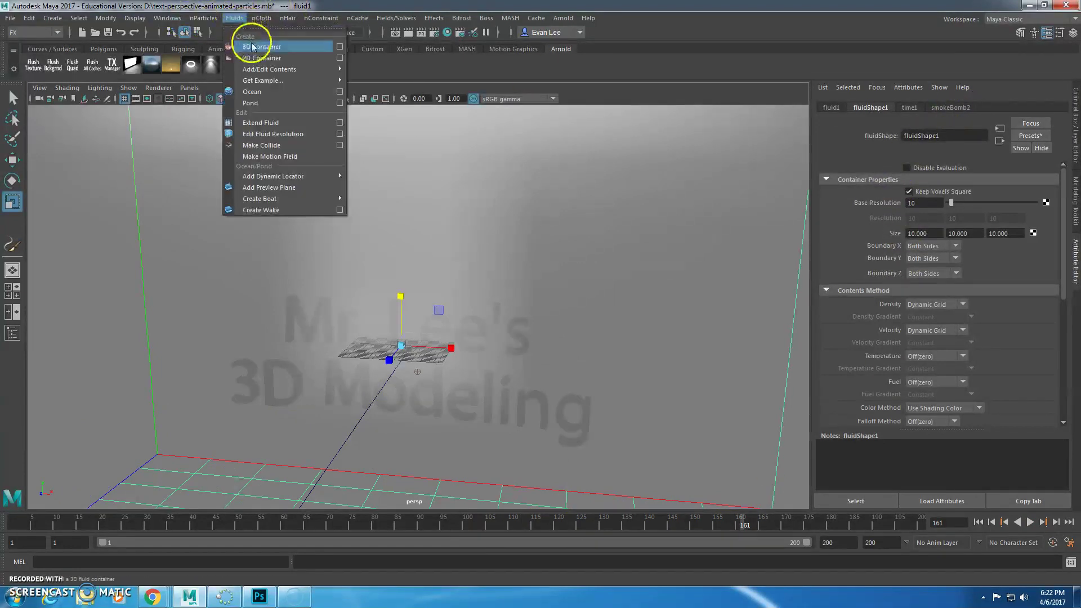
left_click(340, 46)
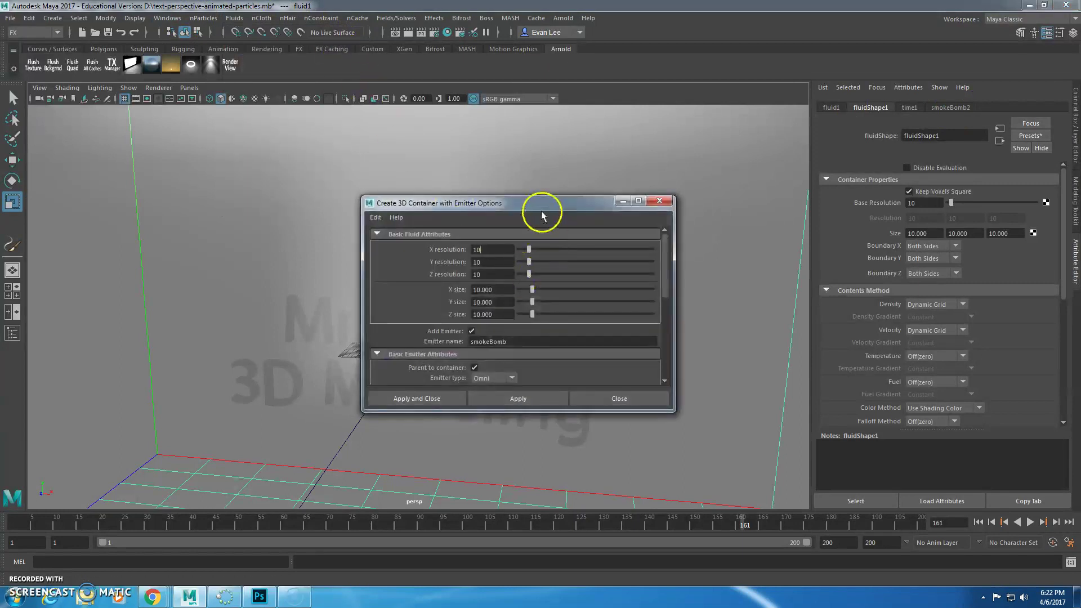
left_click_drag(547, 213, 663, 144)
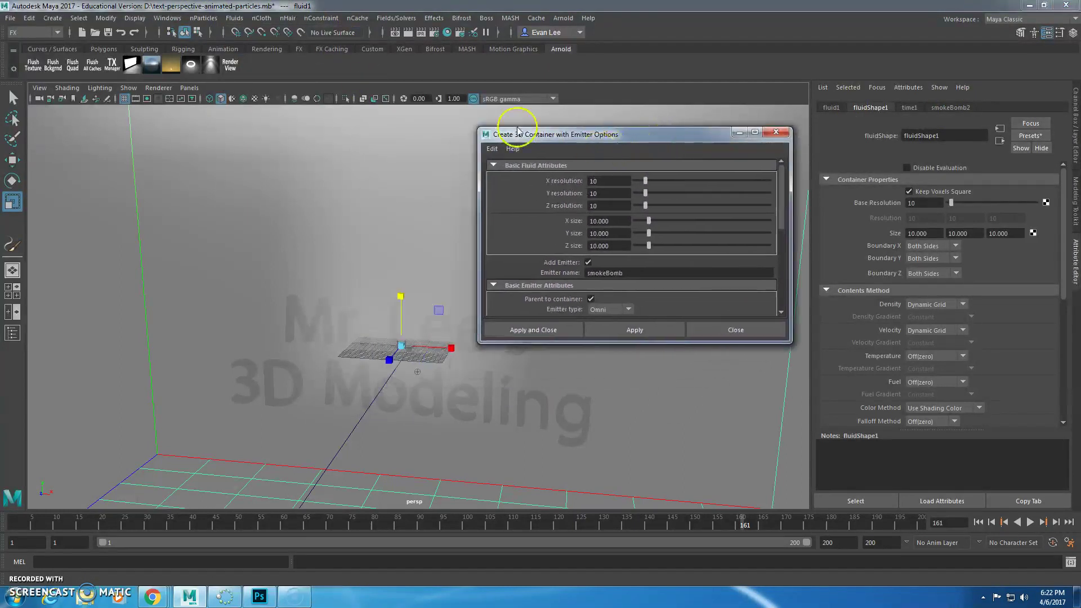
left_click(230, 20)
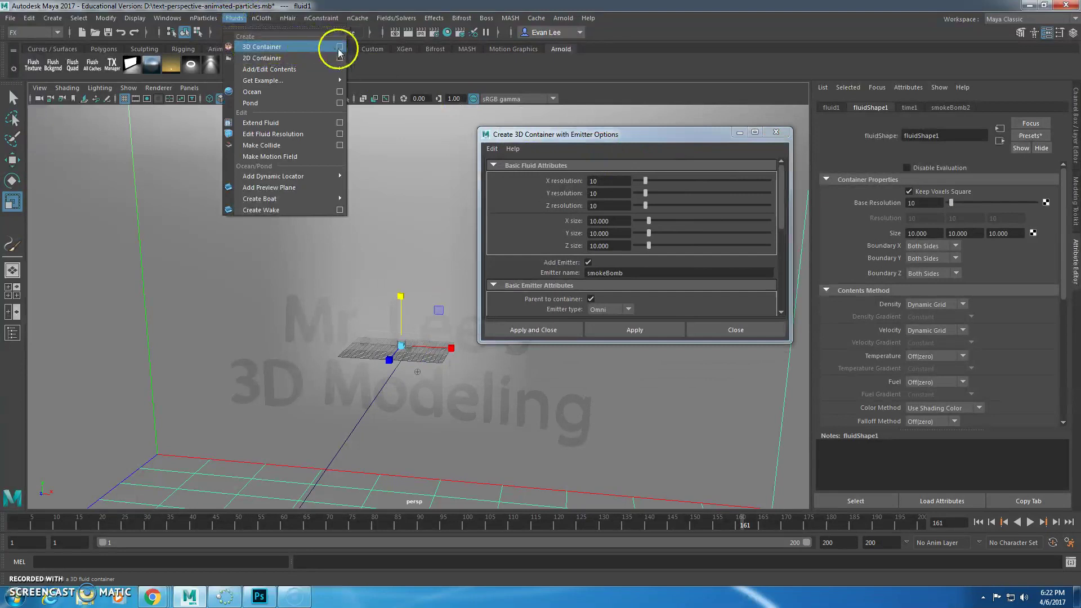
left_click(597, 149)
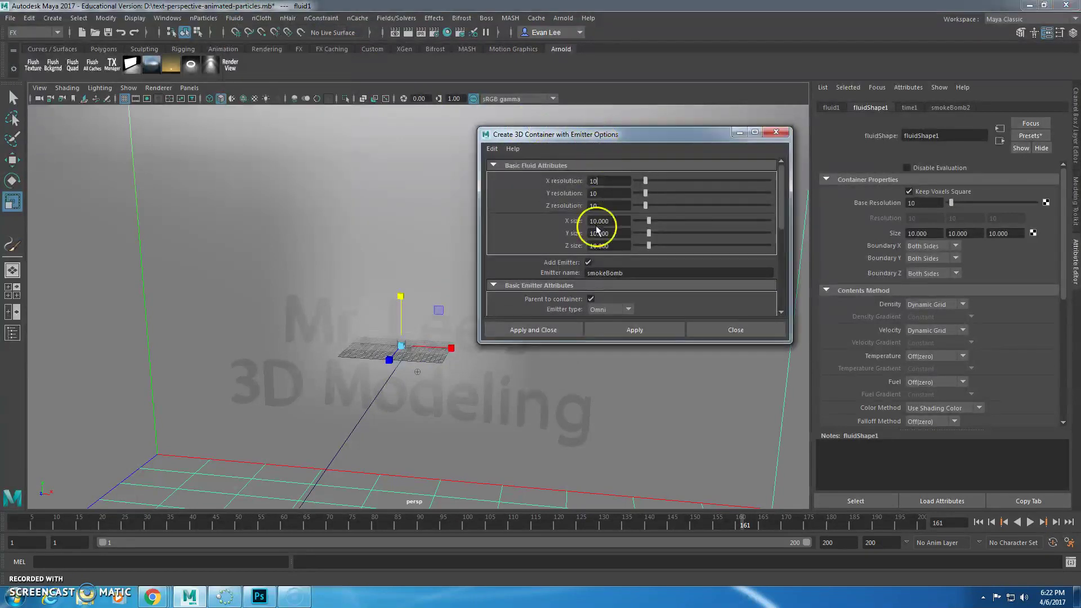
left_click_drag(639, 275, 586, 272)
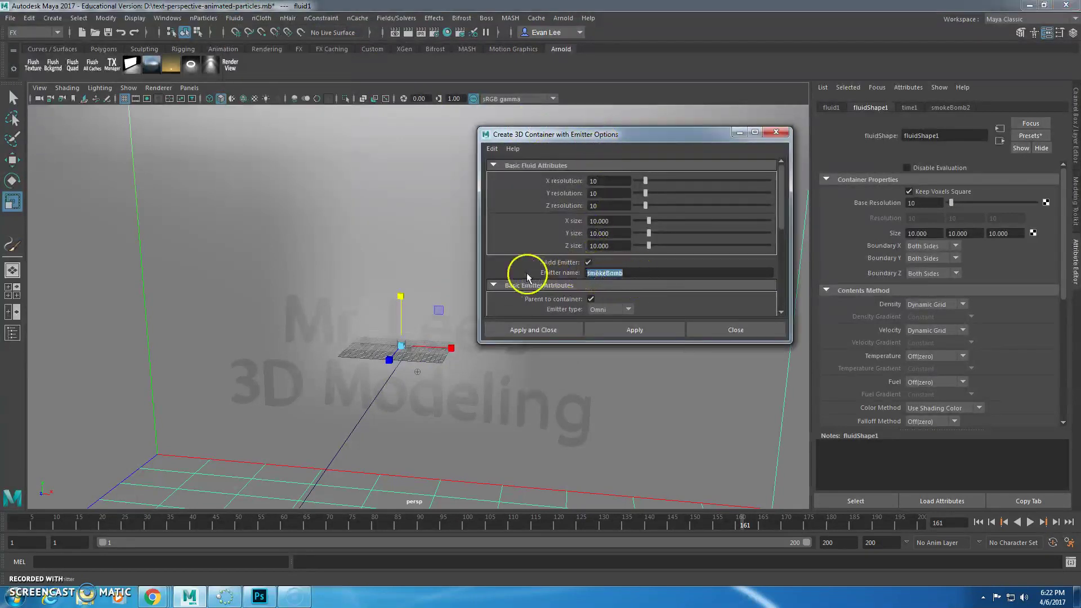
left_click(629, 275)
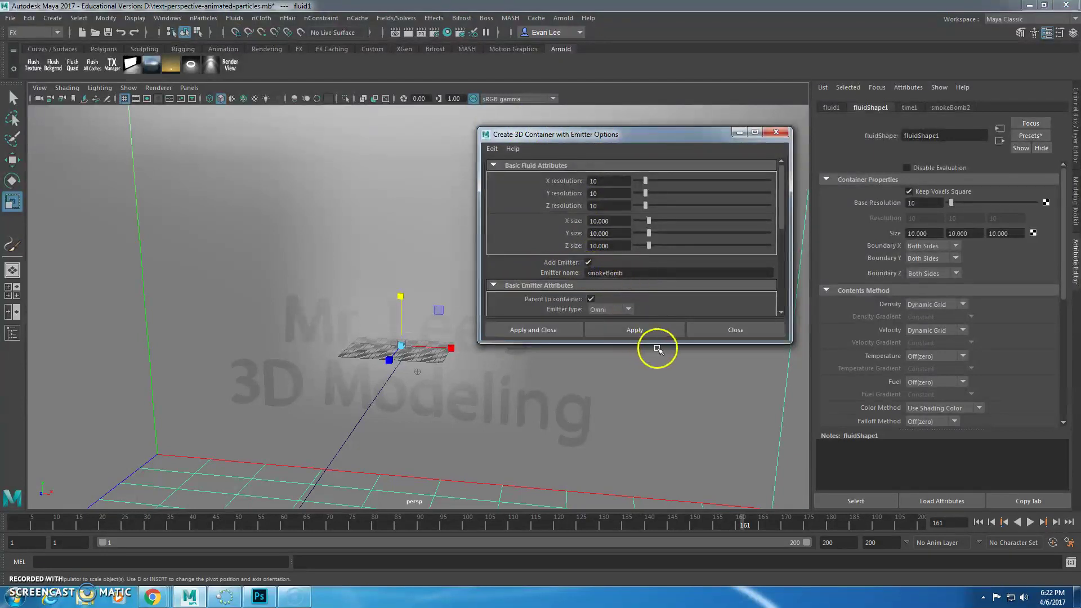
left_click(726, 331)
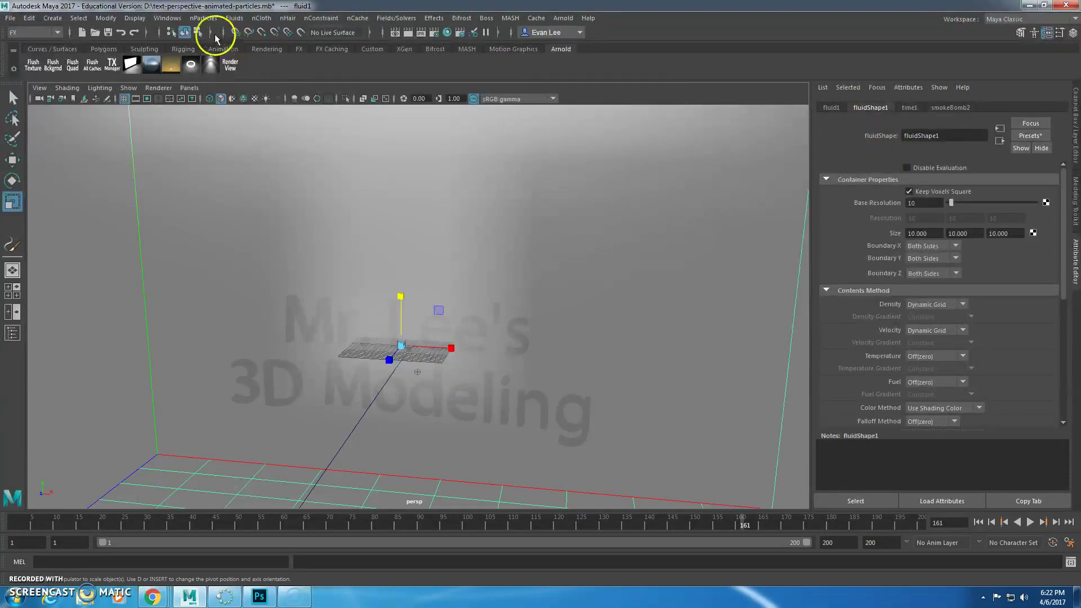
Step: Find the smokeBomb2 emitter under fluid1 in the Outliner and select it
scroll(404, 353, "up", 6)
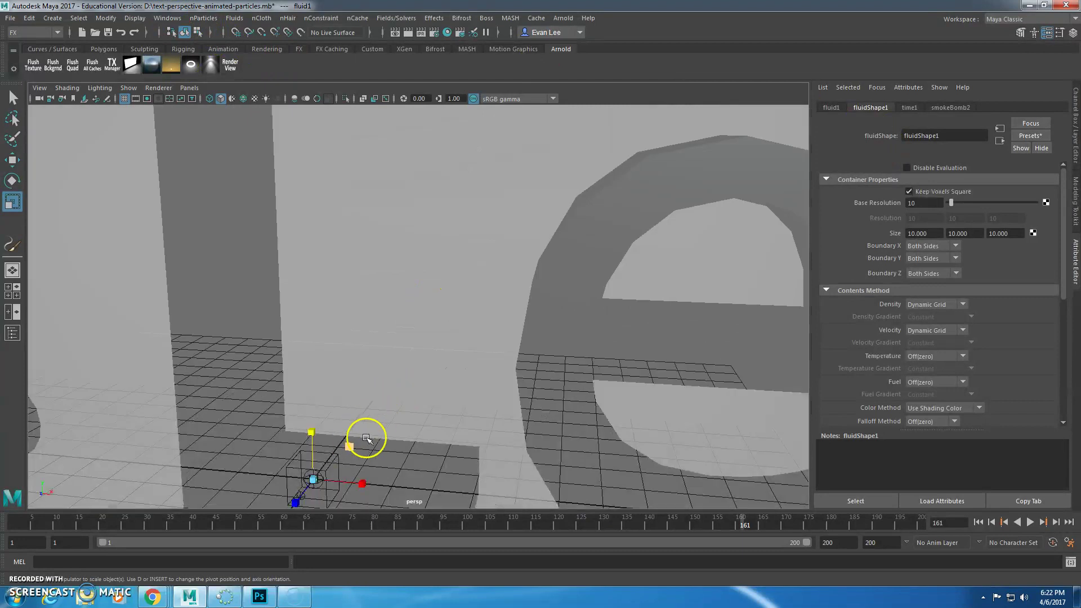
middle_click_drag(372, 419, 435, 306, "alt")
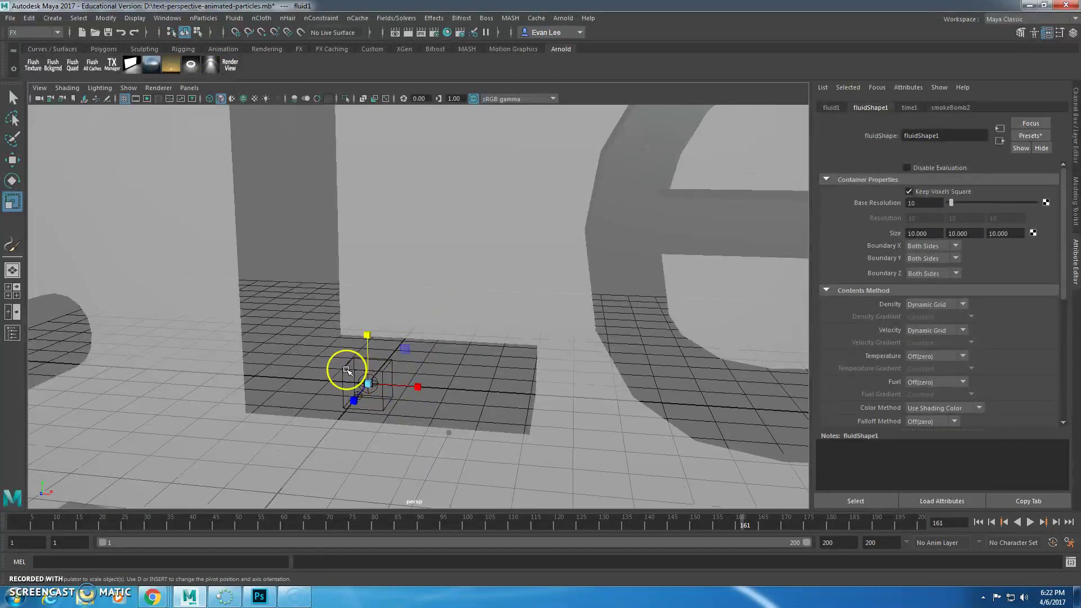
left_click(346, 370)
left_click(371, 389)
left_click(171, 19)
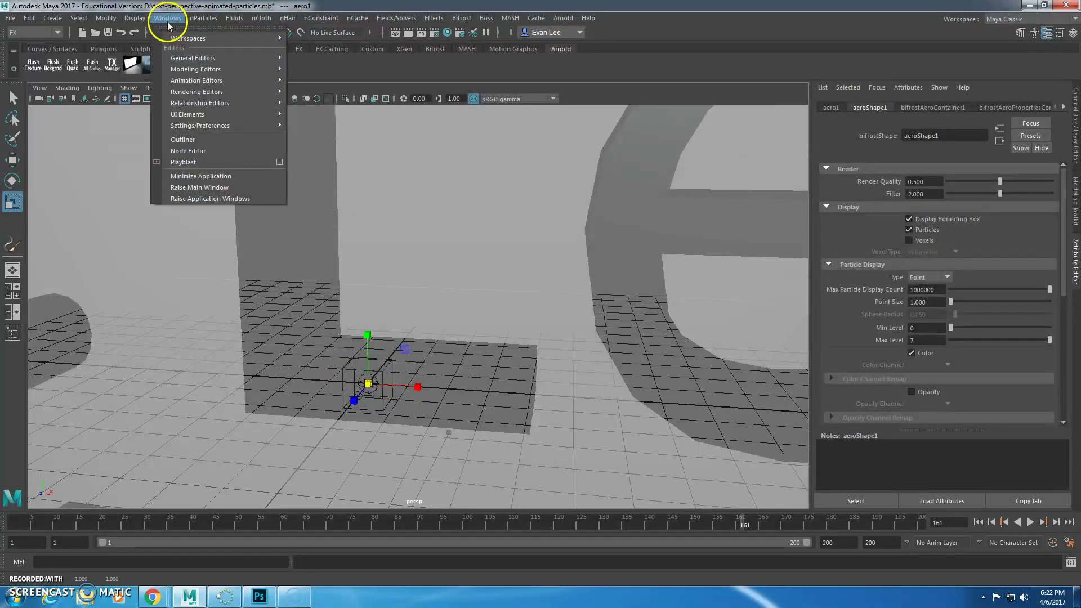
left_click(187, 140)
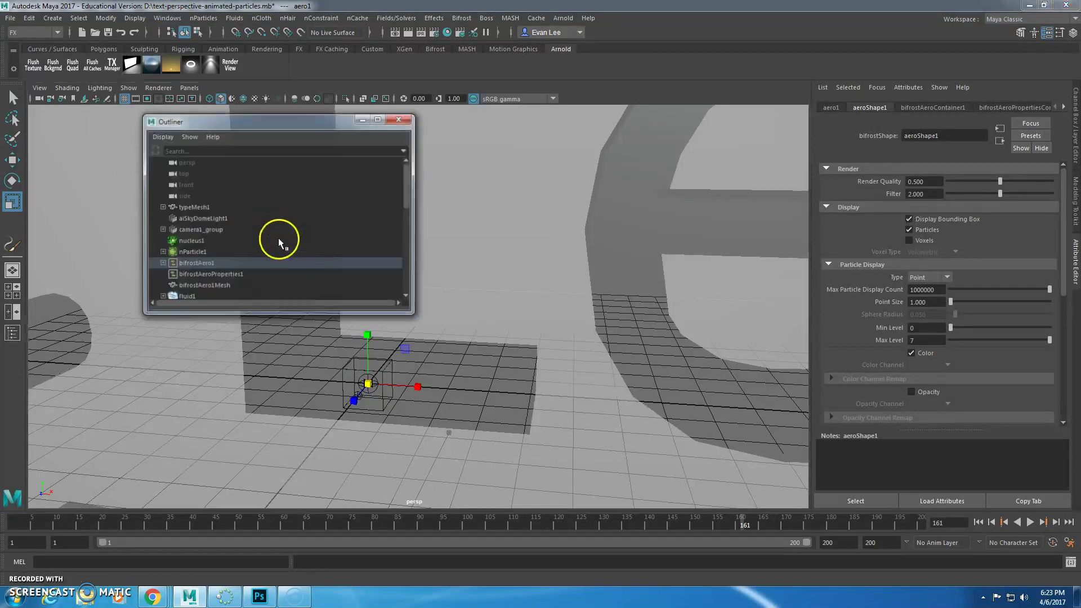
scroll(204, 264, "down", 3)
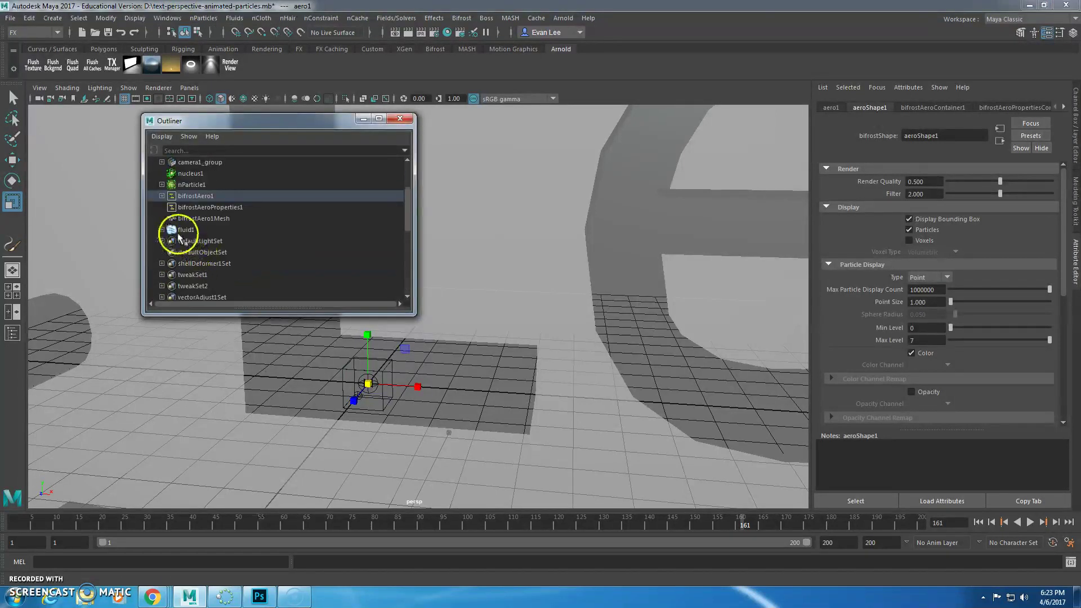
left_click(162, 230)
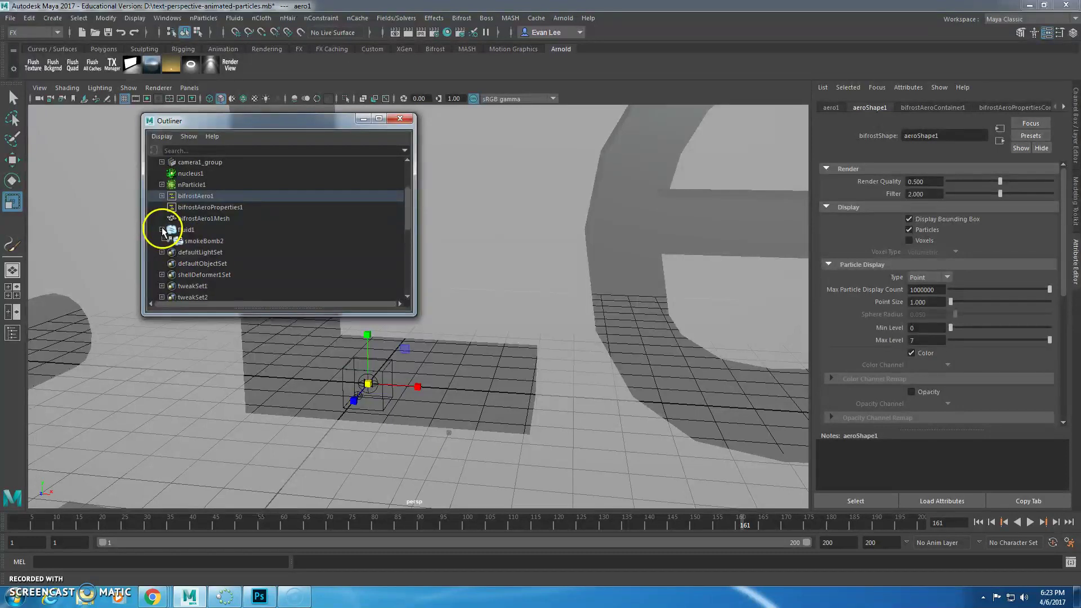
left_click(197, 242)
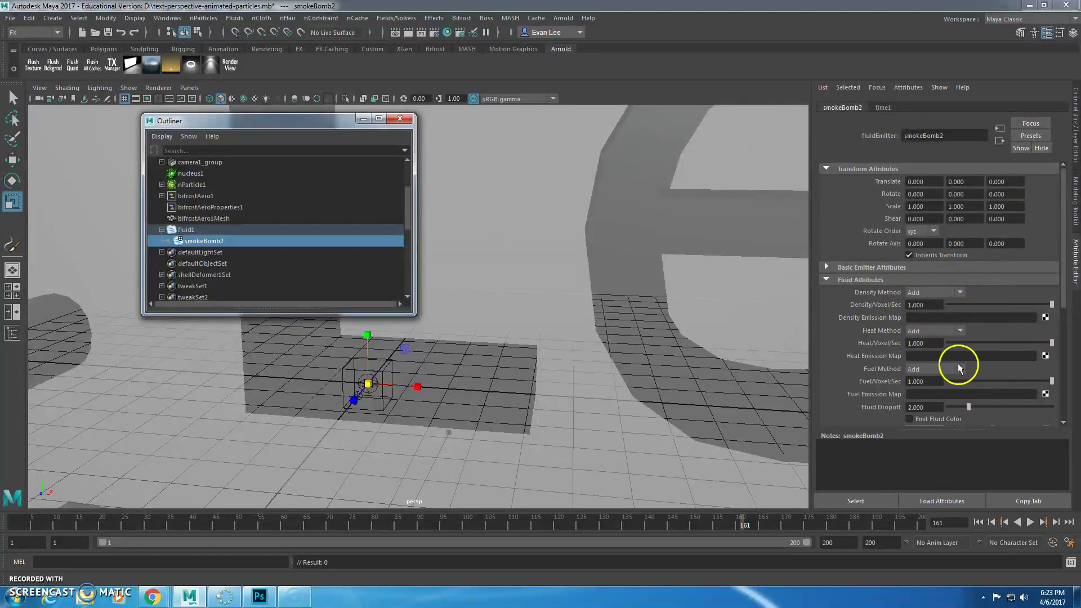
Step: Move the smokeBomb2 emitter below the start of the text, to about X -1.965, Y -1.368, Z 0.777, and play the simulation to frame 76
scroll(883, 392, "down", 3)
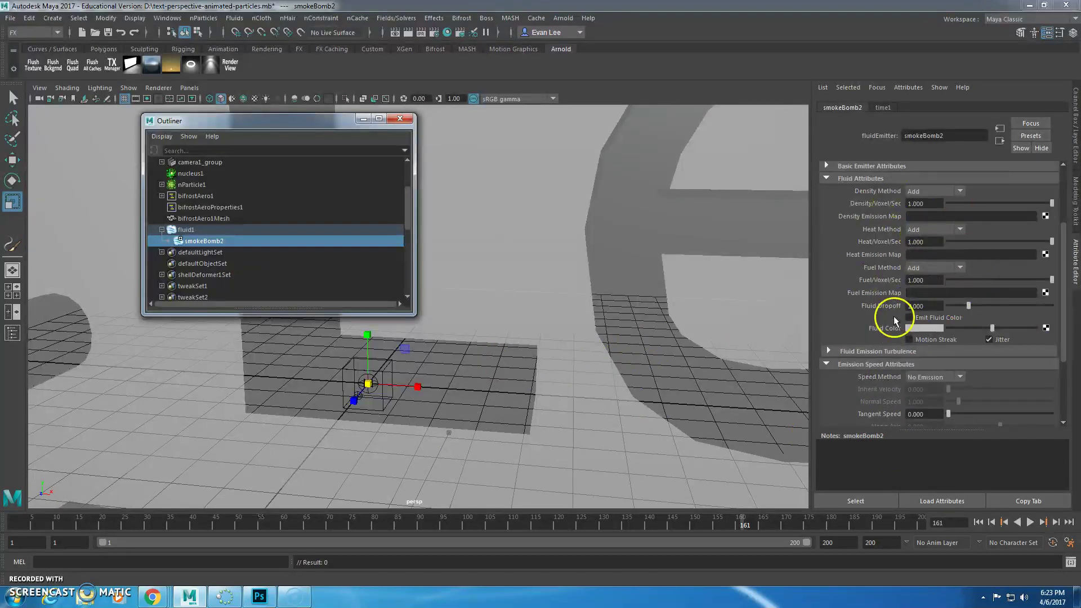
scroll(894, 325, "down", 3)
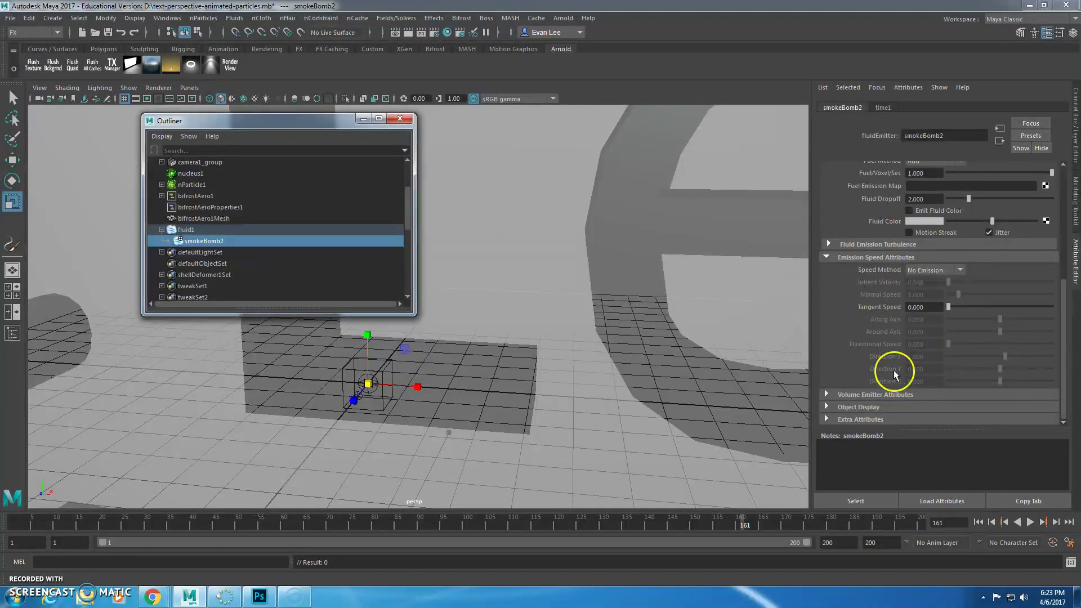
scroll(895, 349, "up", 5)
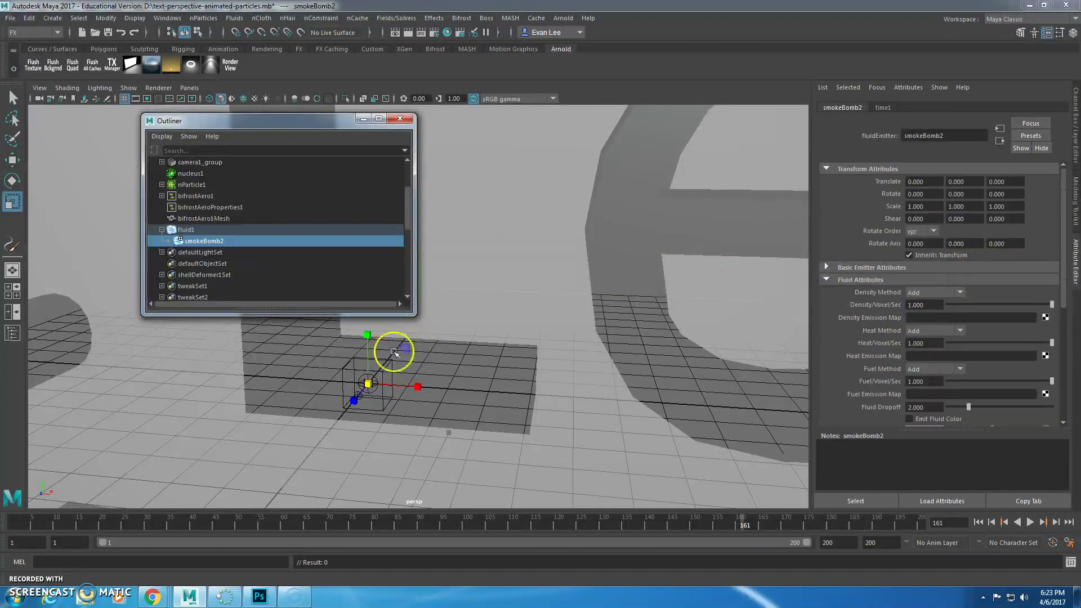
scroll(388, 354, "down", 5)
left_click_drag(386, 362, 538, 239, "alt")
key("w")
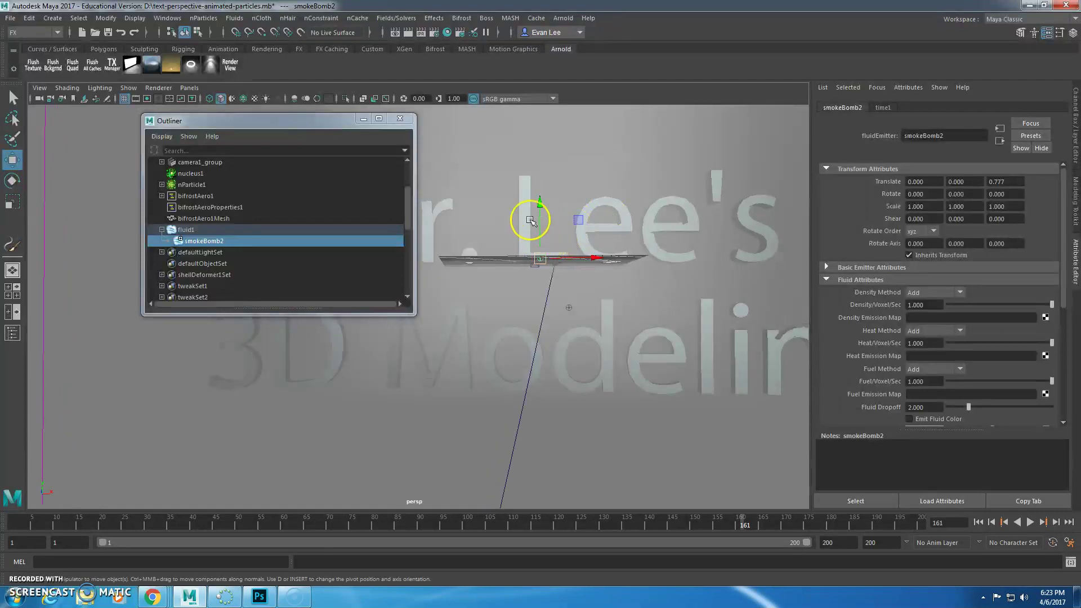
left_click_drag(541, 202, 241, 459)
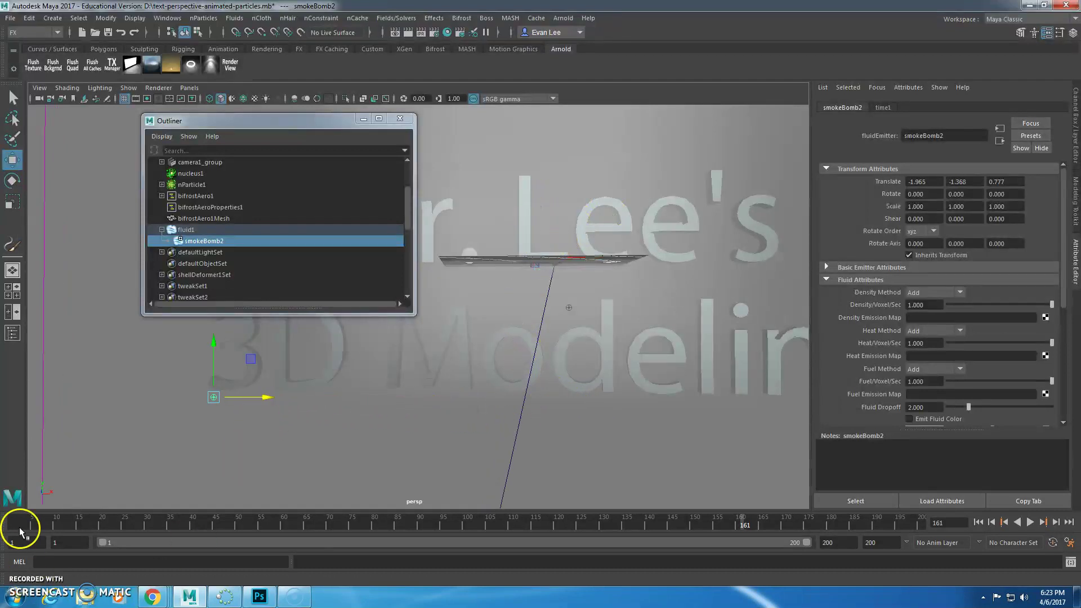
left_click_drag(15, 526, 357, 546)
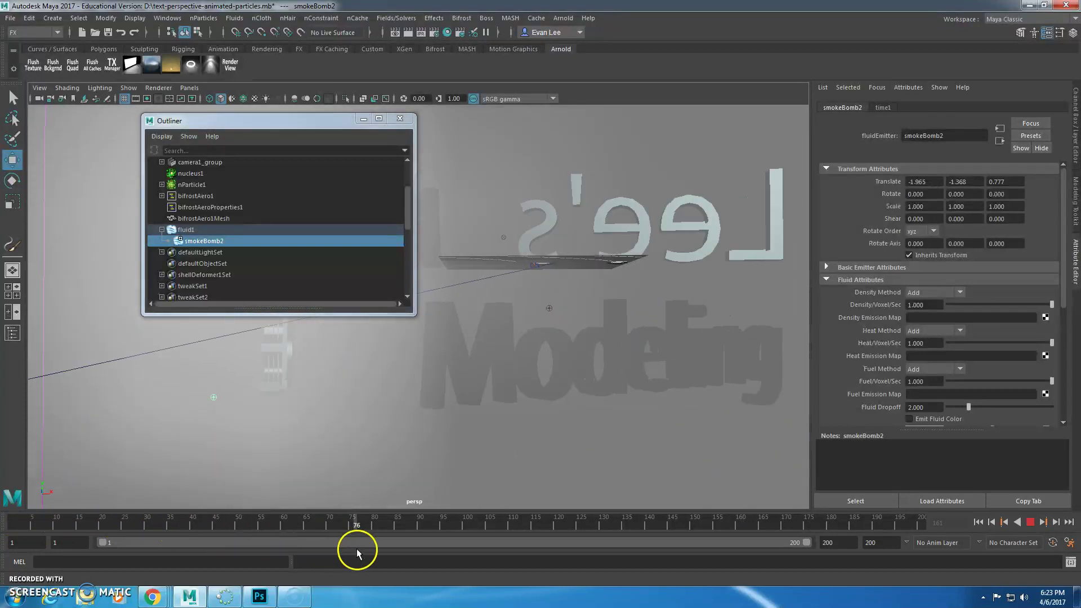
Step: Raise the smoke emitter to about Y 1.348 inside the container and play the simulation, stopping at frame 55
scroll(529, 340, "down", 3)
left_click_drag(346, 121, 868, 175)
left_click_drag(511, 200, 363, 350, "alt")
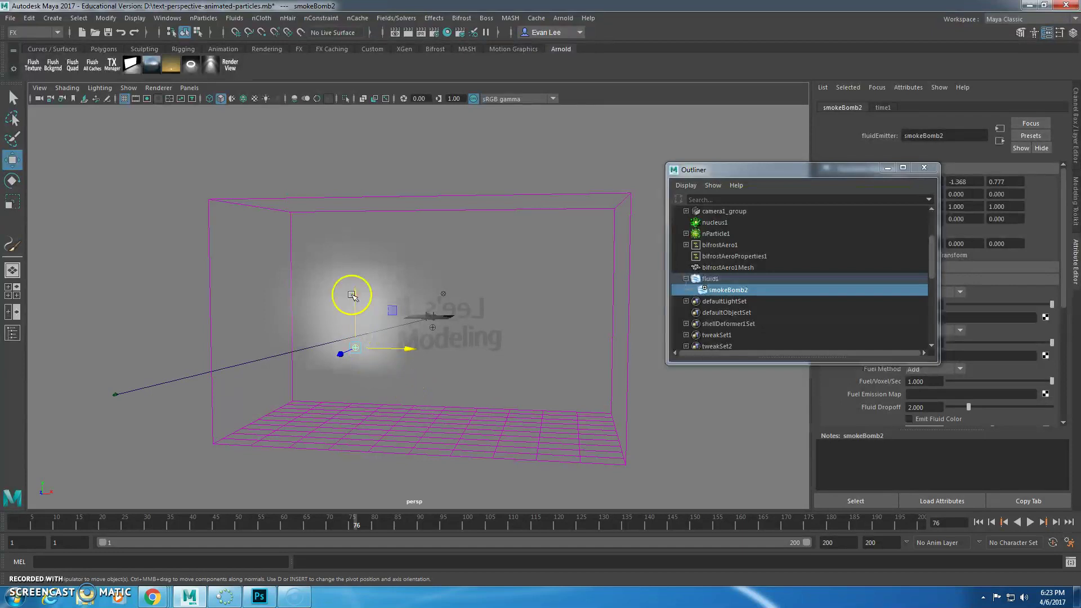
left_click_drag(353, 295, 360, 230)
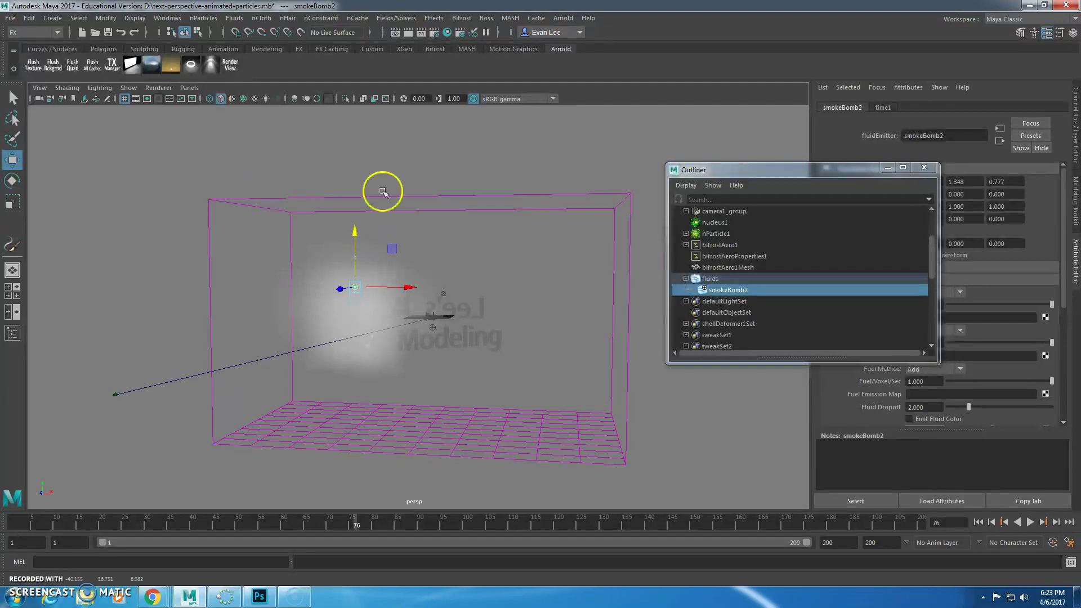
left_click_drag(139, 535, 260, 522)
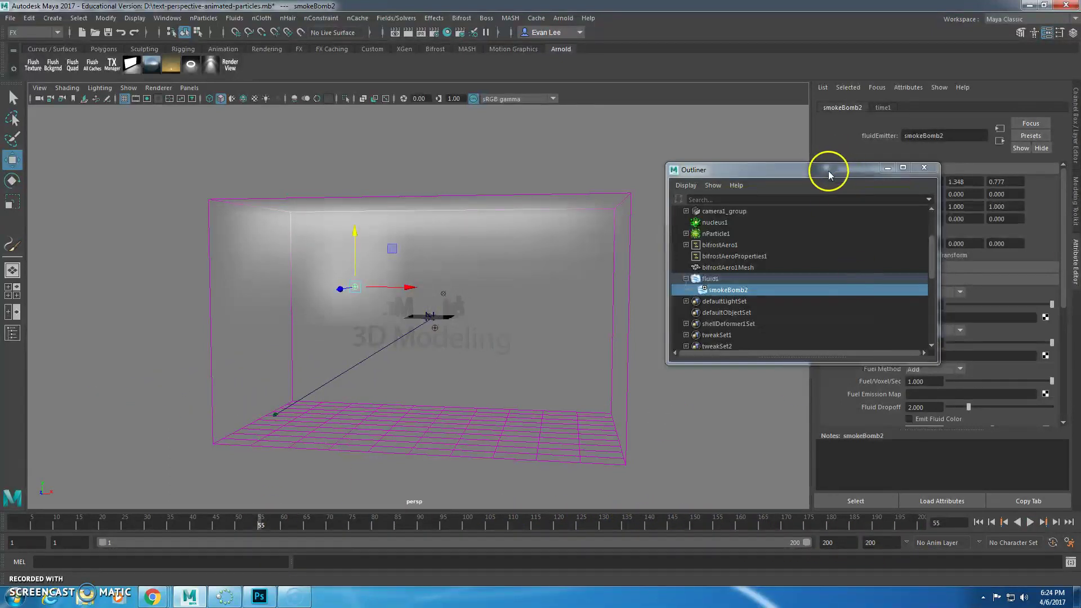
Step: Raise the emitter's Rate (Percent) to about 327 and replay the simulation, stopping at frame 23
left_click_drag(829, 170, 674, 144)
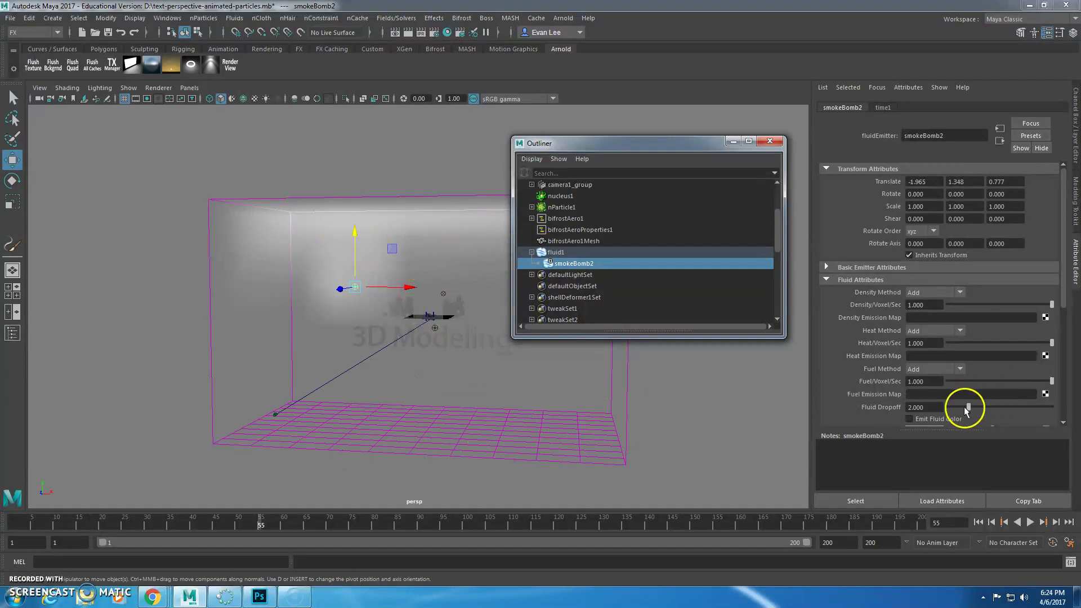
left_click(826, 267)
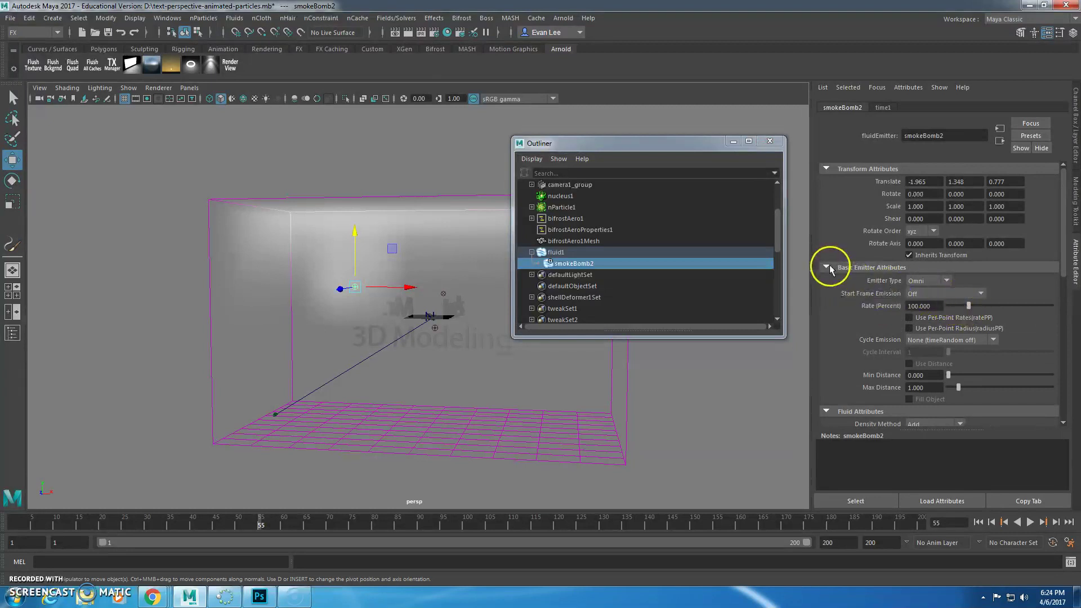
left_click_drag(968, 305, 1016, 310)
mouse_move(21, 522)
left_mouse_down()
mouse_move(440, 516)
mouse_move(805, 556)
left_mouse_up()
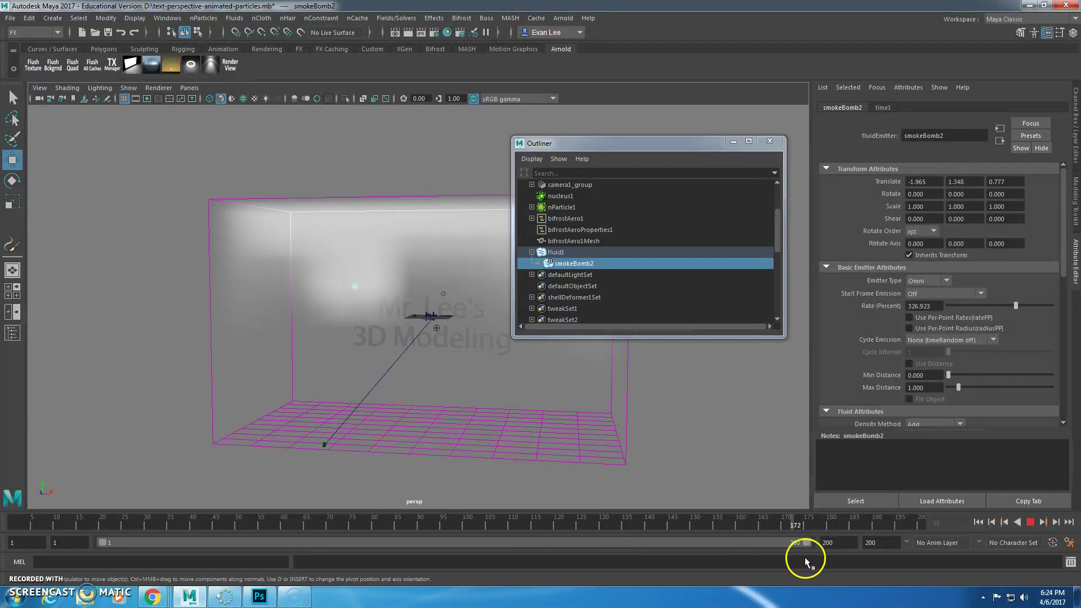
left_click_drag(443, 531, 116, 521)
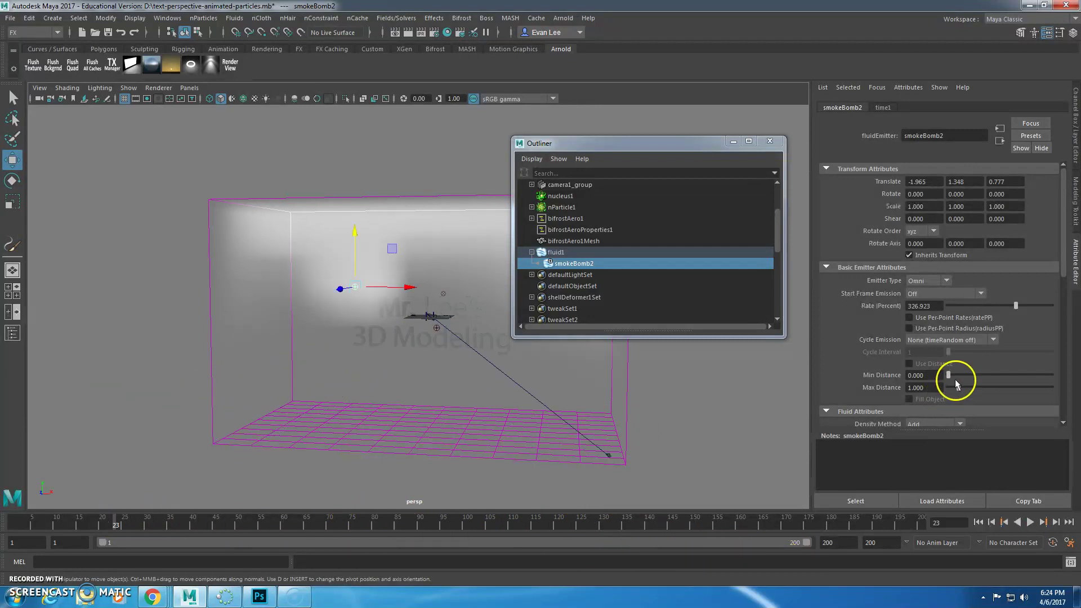
Step: Set the smokeBomb2 emitter's Rate (Percent) to 75
left_click_drag(978, 307, 773, 275)
type("75")
key("Return")
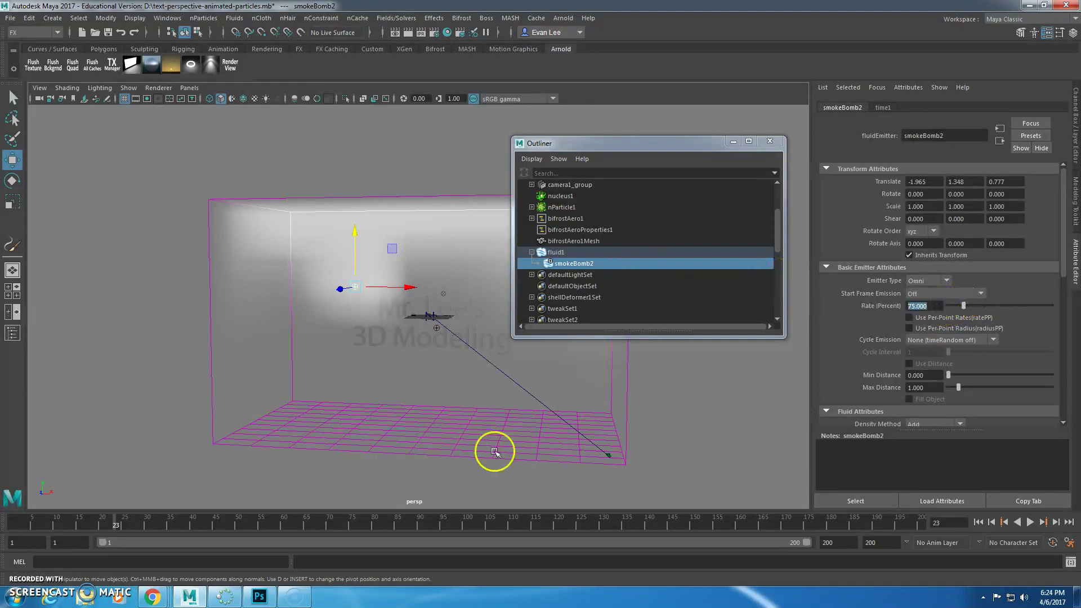
Step: Move the smoke emitter down near the container's floor at one side, to about X -2.889, Y -3.543
left_click_drag(355, 235, 325, 344)
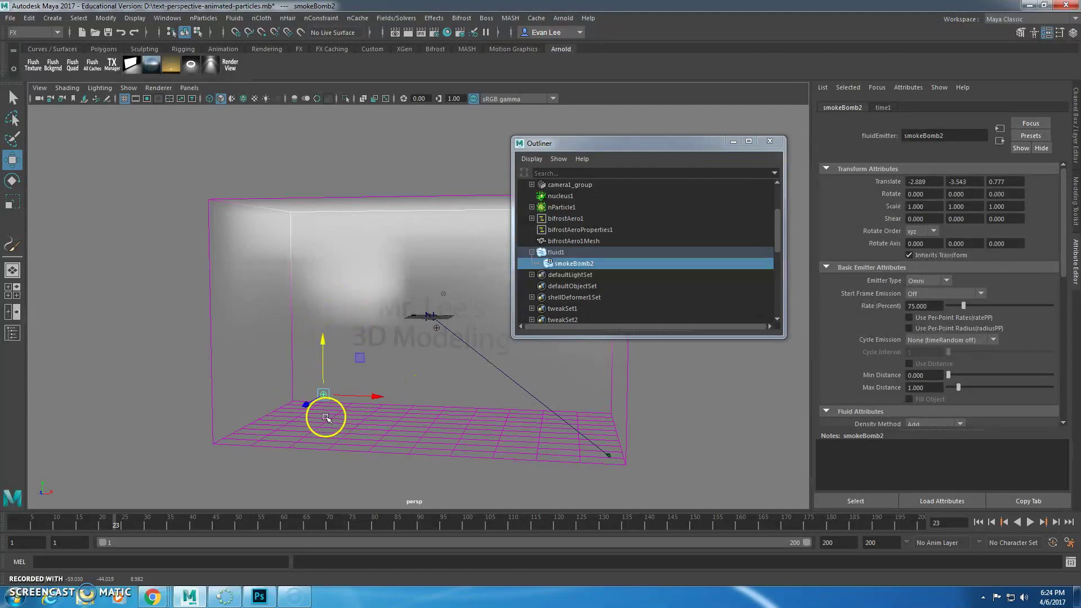
right_click_drag(341, 379, 364, 376, "alt")
middle_click_drag(340, 346, 297, 304, "alt")
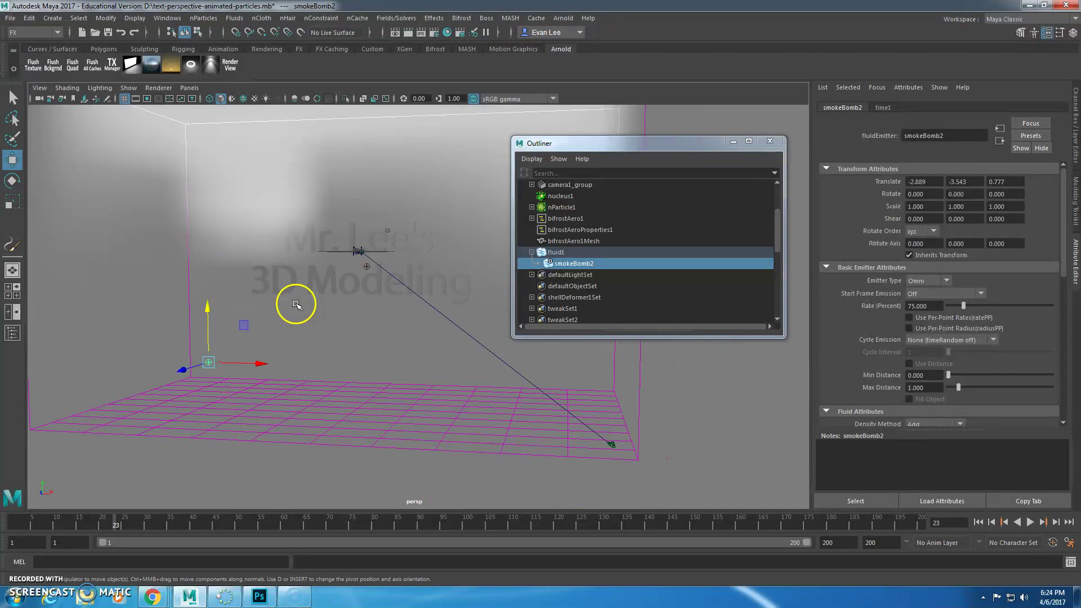
Step: Return the timeline to frame 1 and set a keyframe on the smoke emitter
left_click_drag(624, 150, 795, 278)
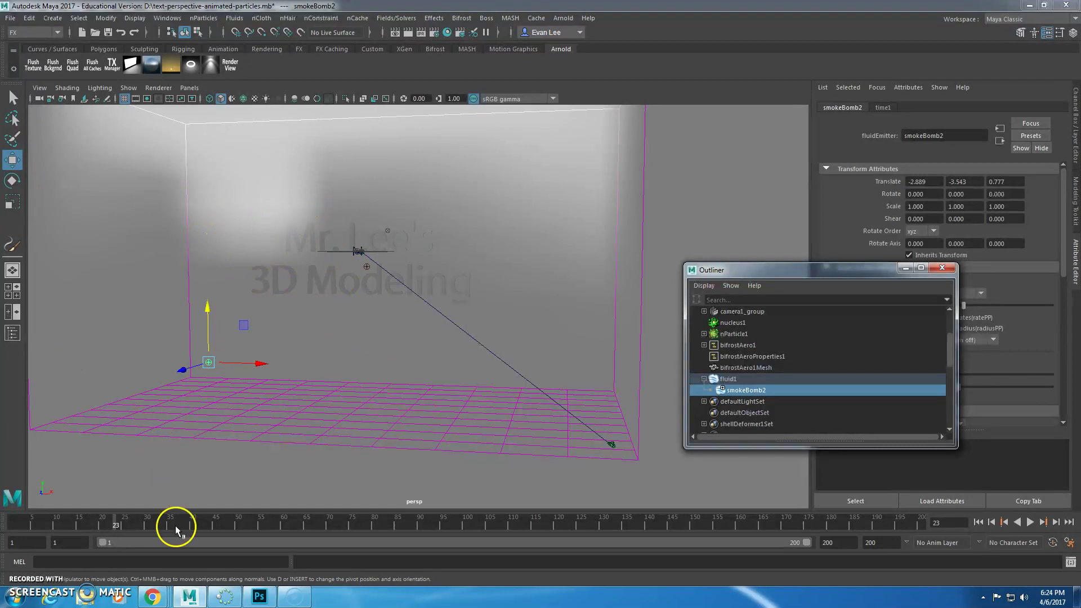
left_click_drag(17, 528, 2, 491)
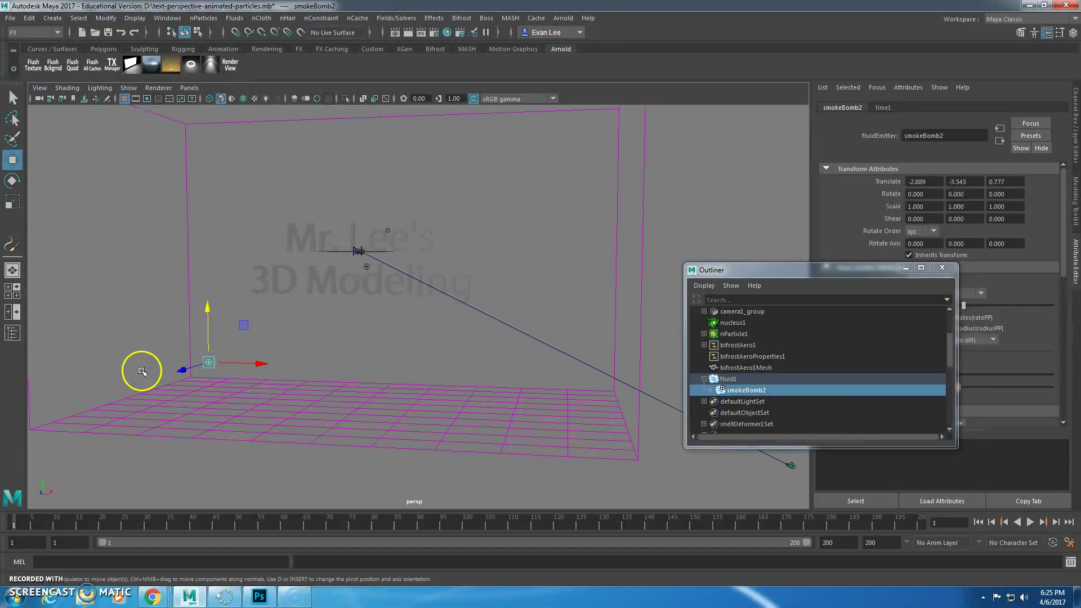
key("s")
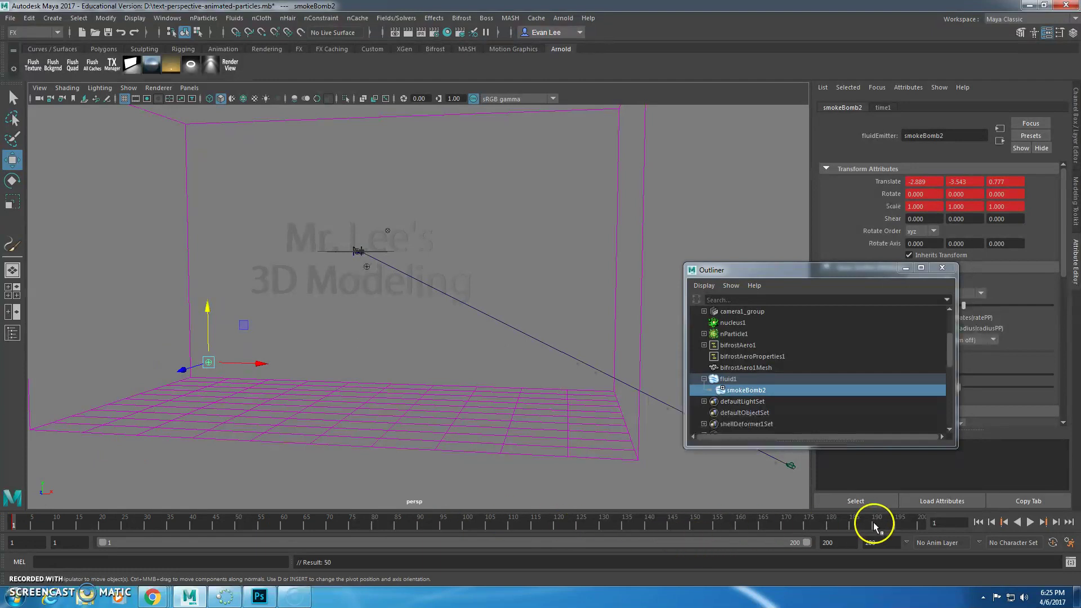
Step: At frame 200, move the smoke emitter across the container floor to about X 3.119 and set a keyframe
left_click(918, 524)
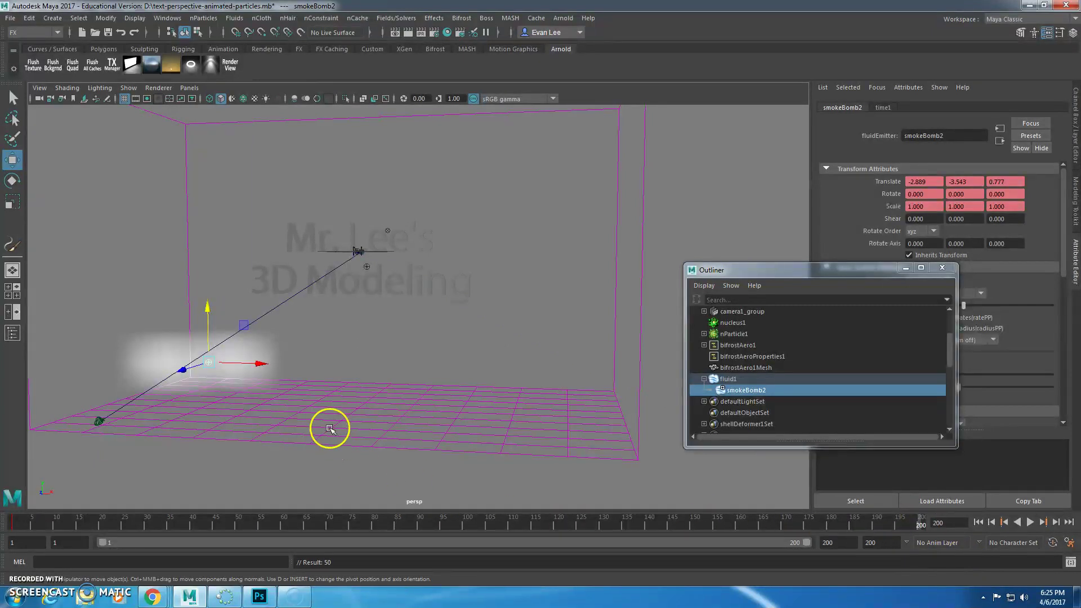
left_click_drag(259, 361, 573, 357)
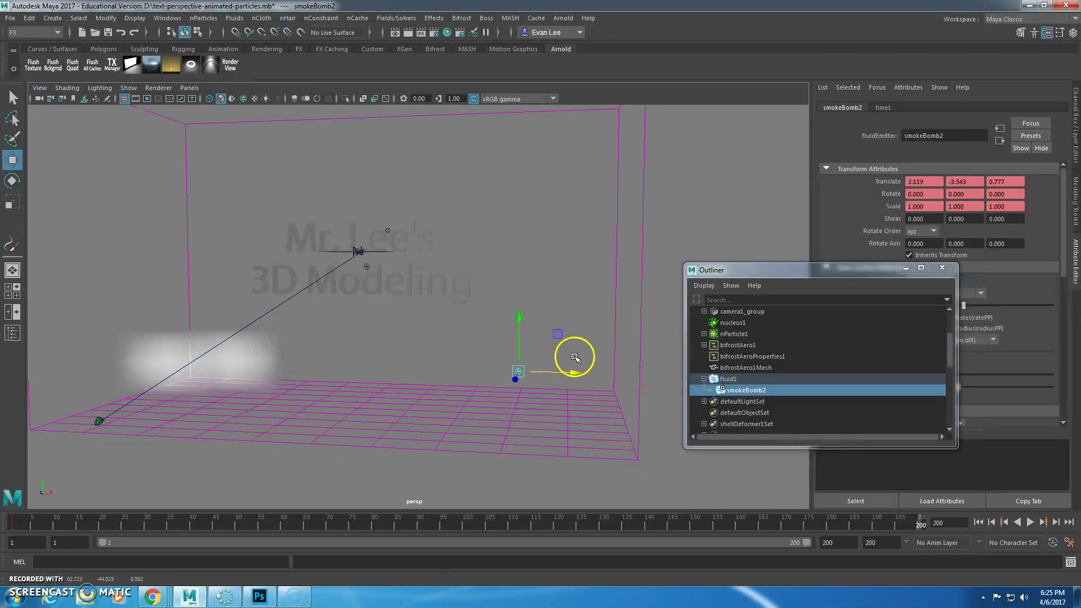
key("s")
Step: Return to frame 1, look through camera1 and play the simulation, stopping at frame 159
left_click(15, 527)
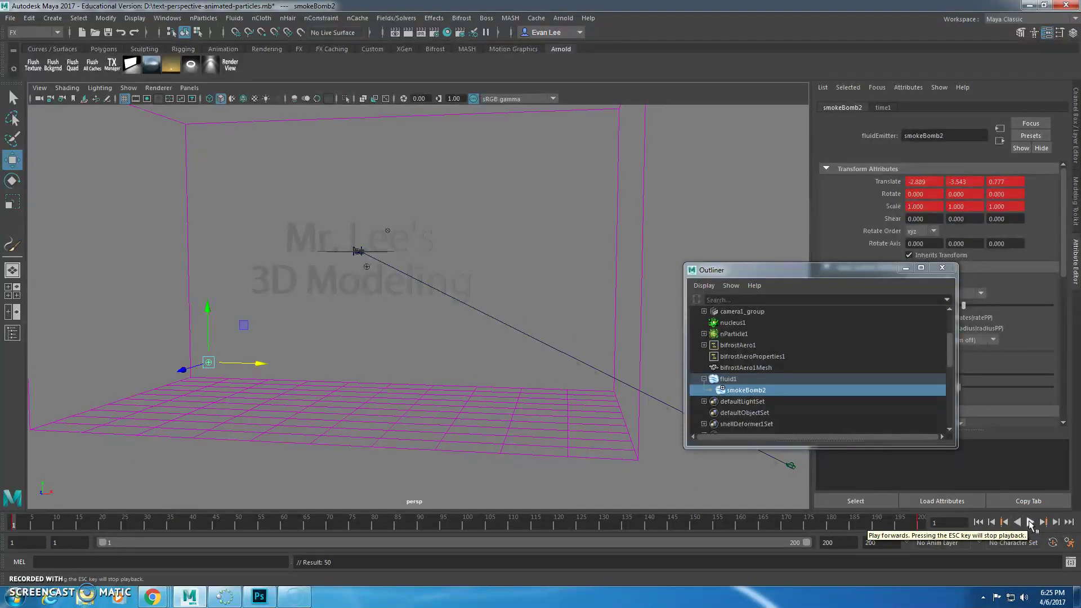
left_click(190, 87)
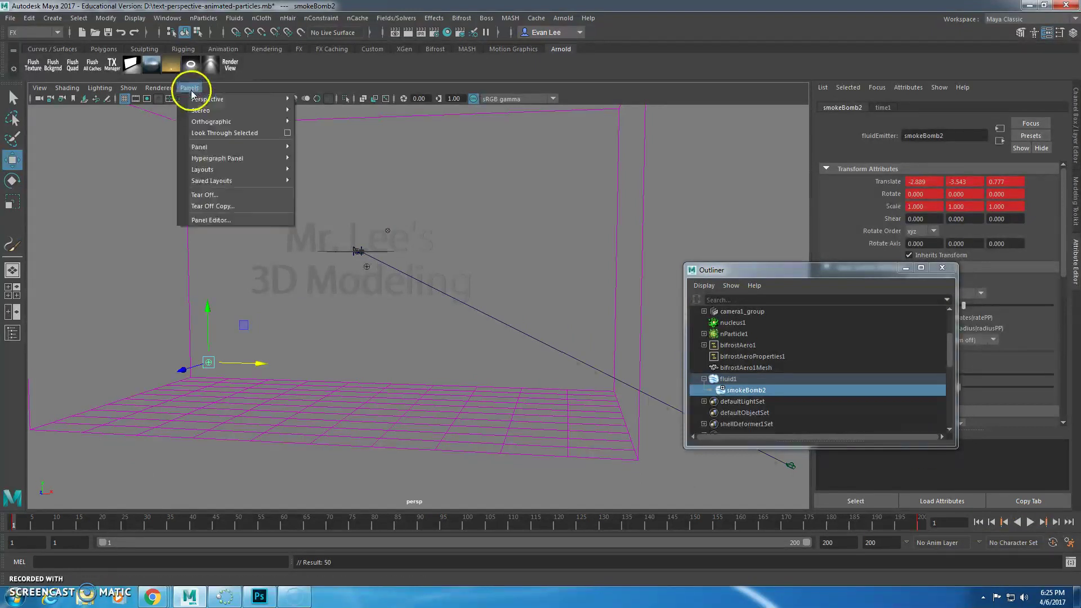
mouse_move(259, 99)
left_click(334, 100)
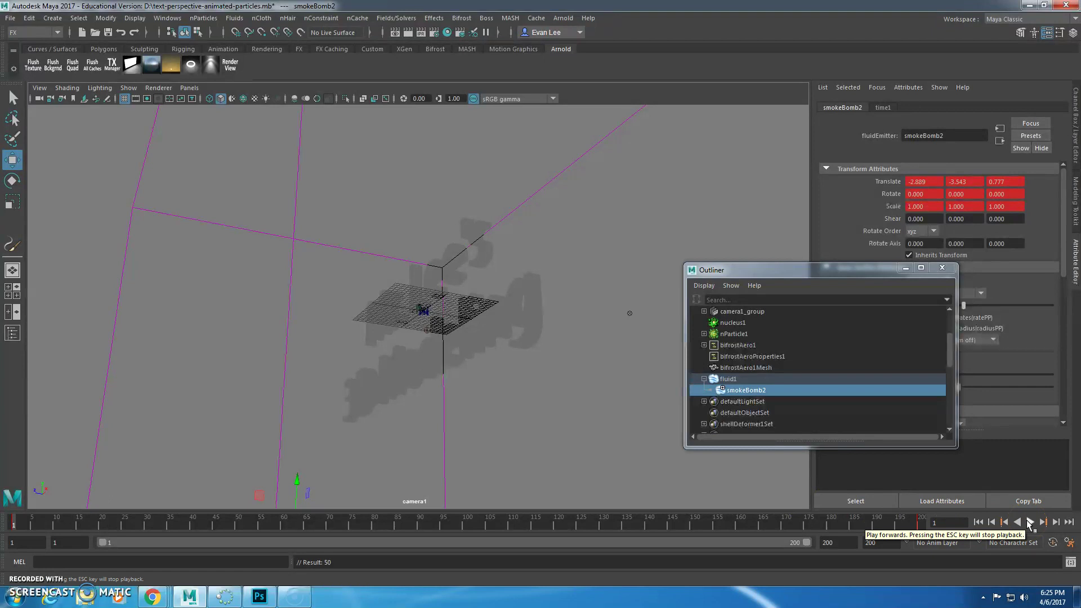
left_click(1029, 523)
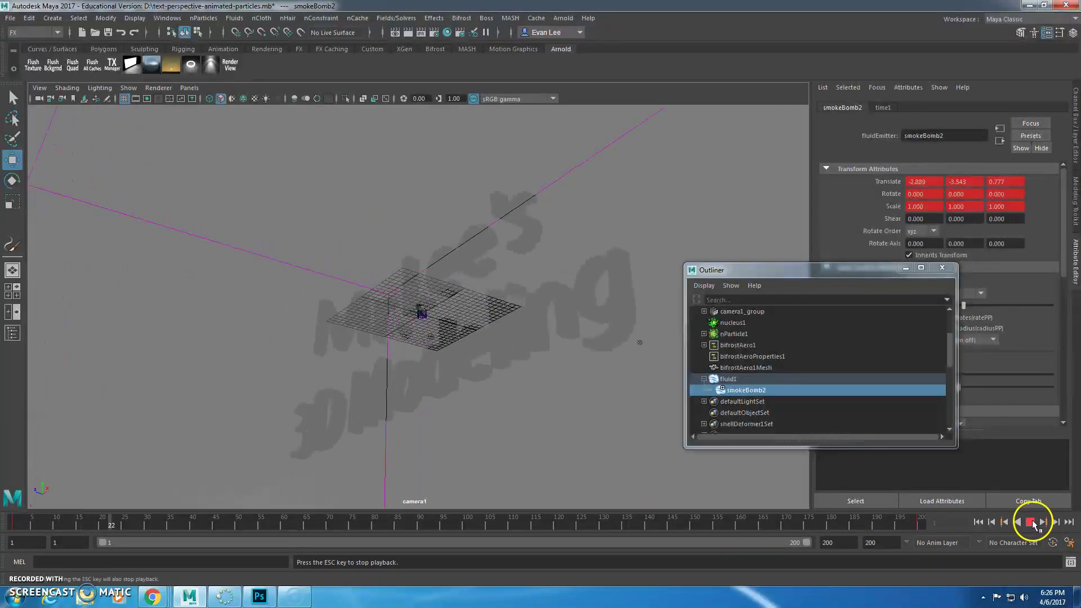
left_click(1031, 522)
left_click_drag(294, 522, 732, 542)
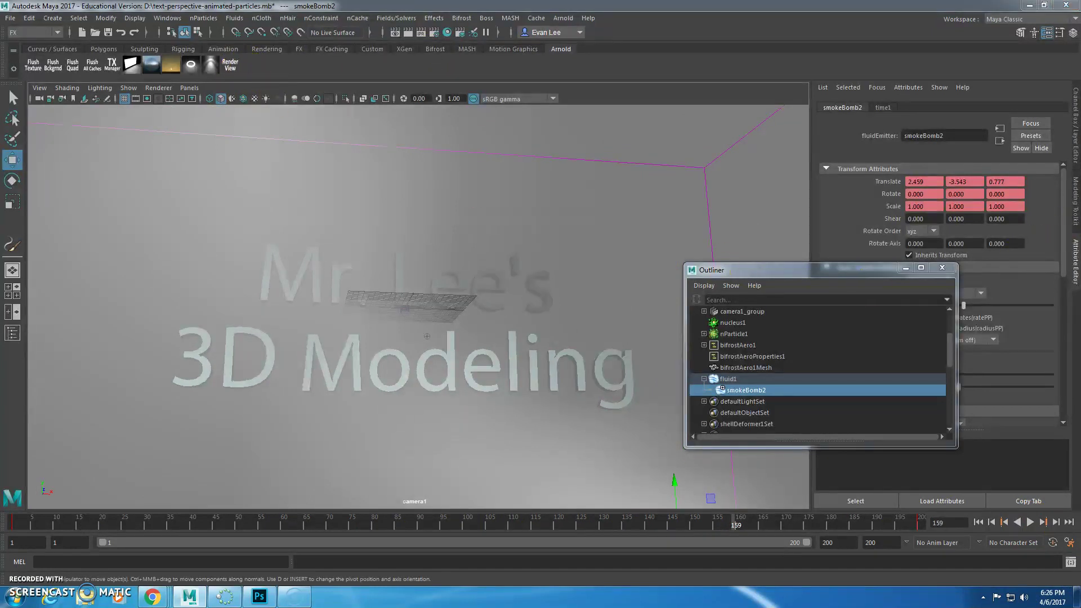
Step: Render the frame in the Arnold Render View, examine the text inside the smoke up close, and close the render
left_click_drag(1080, 117, 393, 117)
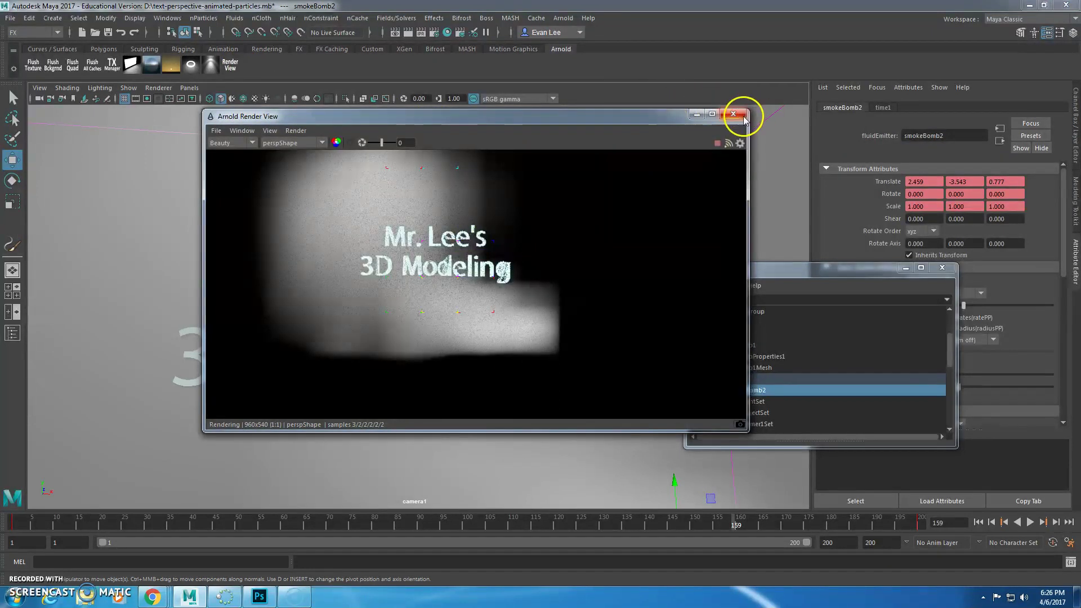
left_click(560, 255)
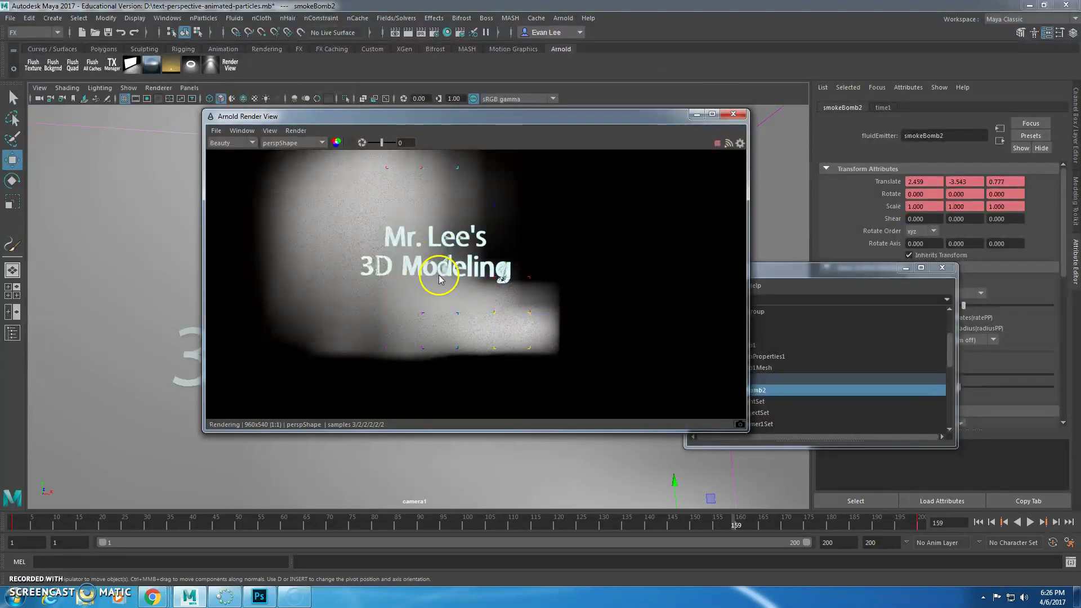
scroll(441, 274, "up", 5)
scroll(441, 273, "down", 2)
left_click_drag(427, 252, 516, 306)
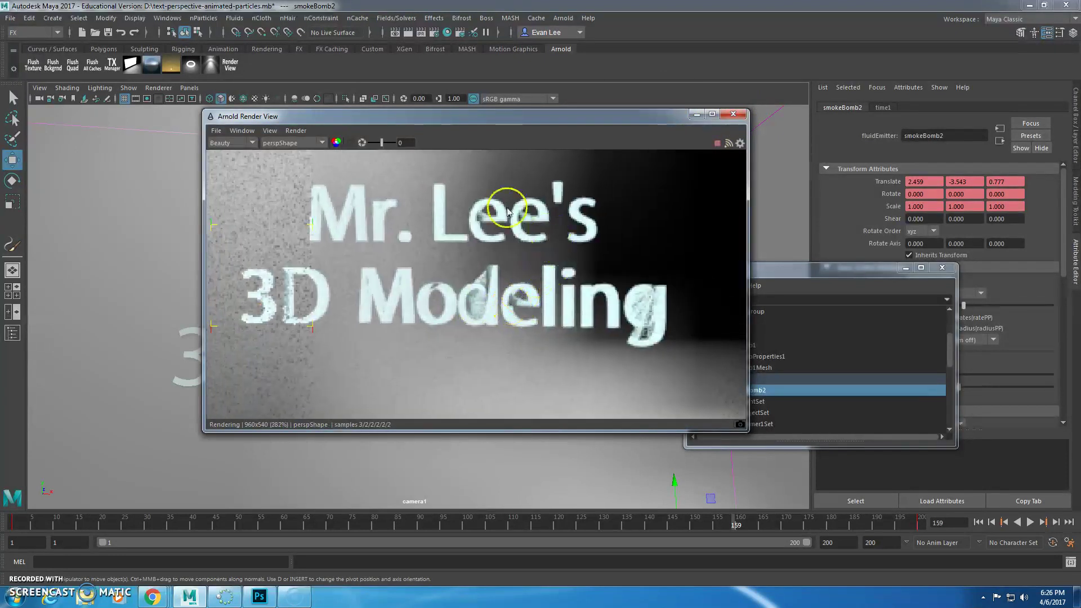
scroll(580, 349, "down", 4)
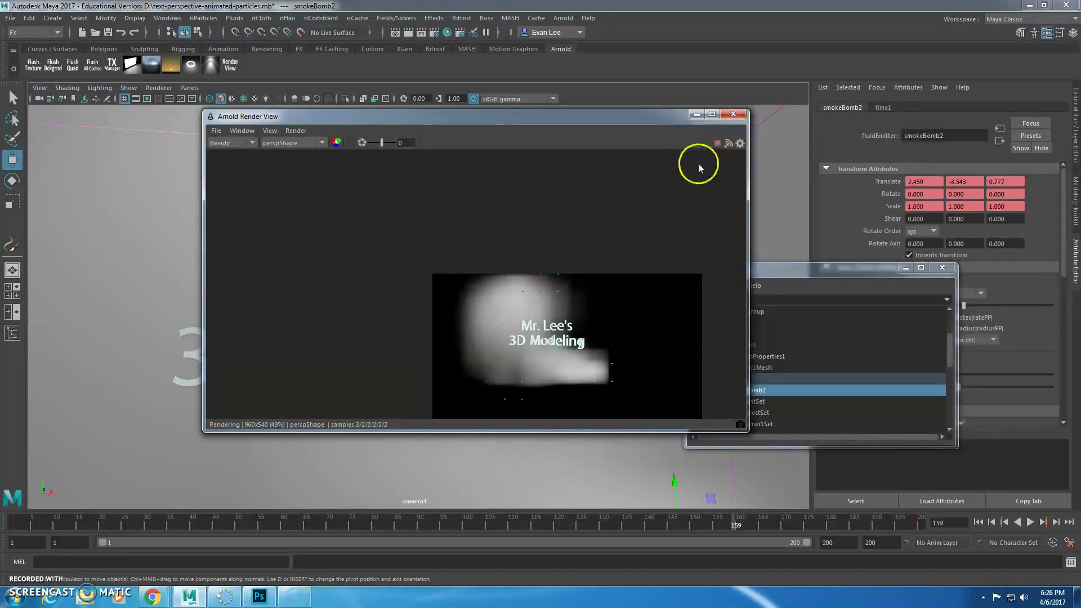
left_click(733, 114)
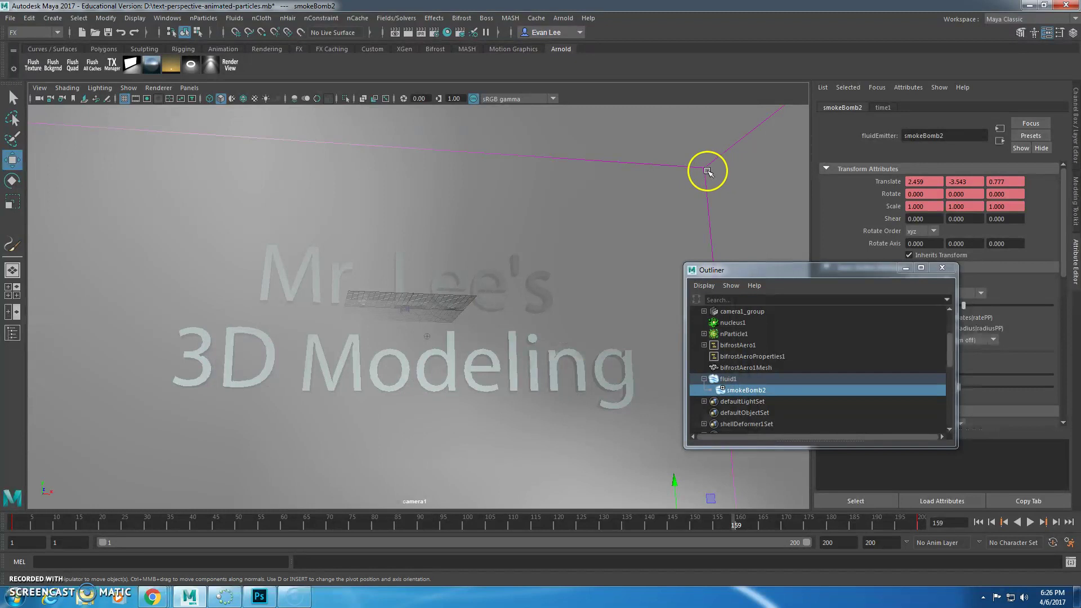
Step: Select the fluid1 container and scale it up uniformly around the text
key("Up")
key("f")
key("r")
left_click_drag(415, 308, 624, 499)
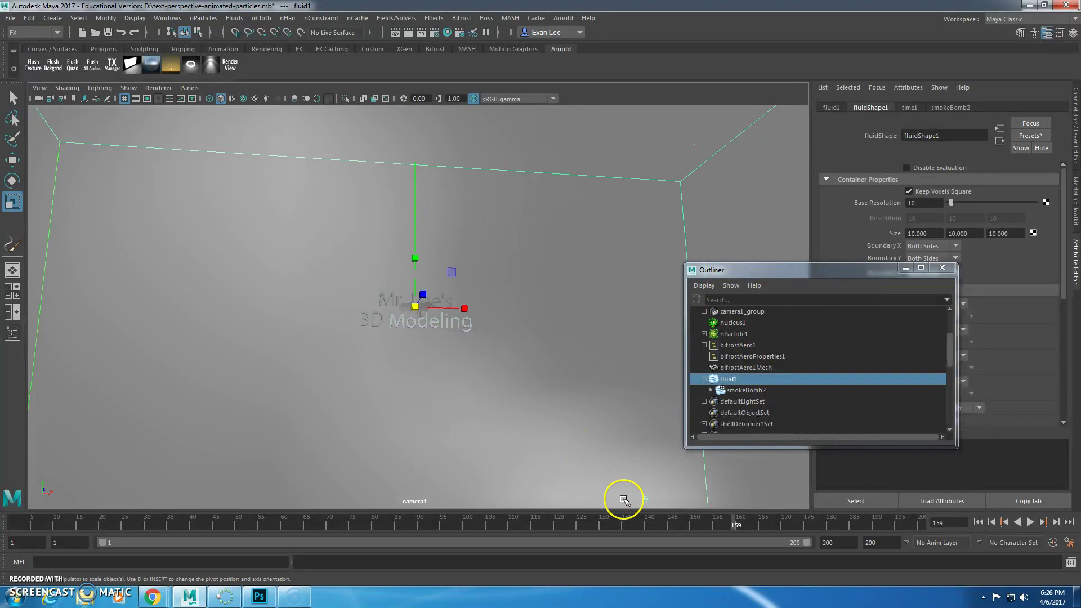
Step: Replay the simulation up to frame 132, render that frame in the Arnold Render View, inspect it and close the render
left_click(77, 517)
key("alt+v")
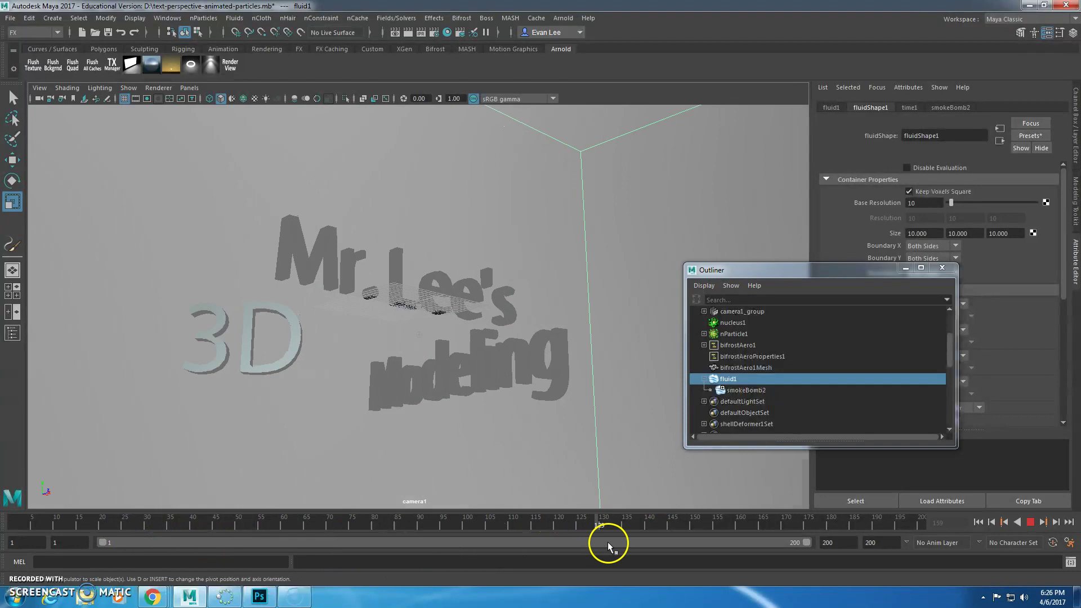
key("alt+v")
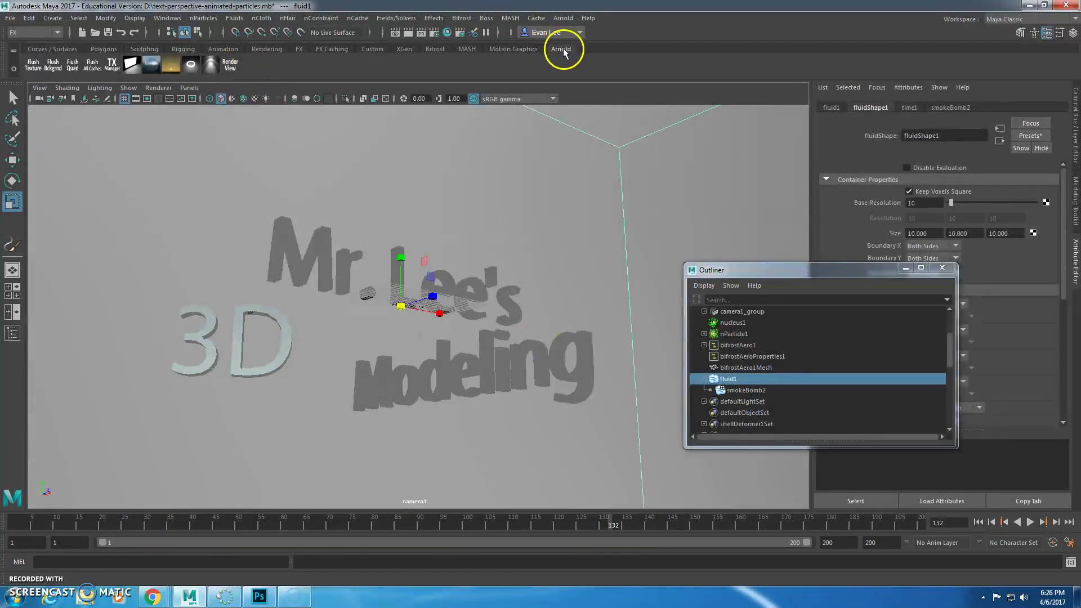
left_click(231, 65)
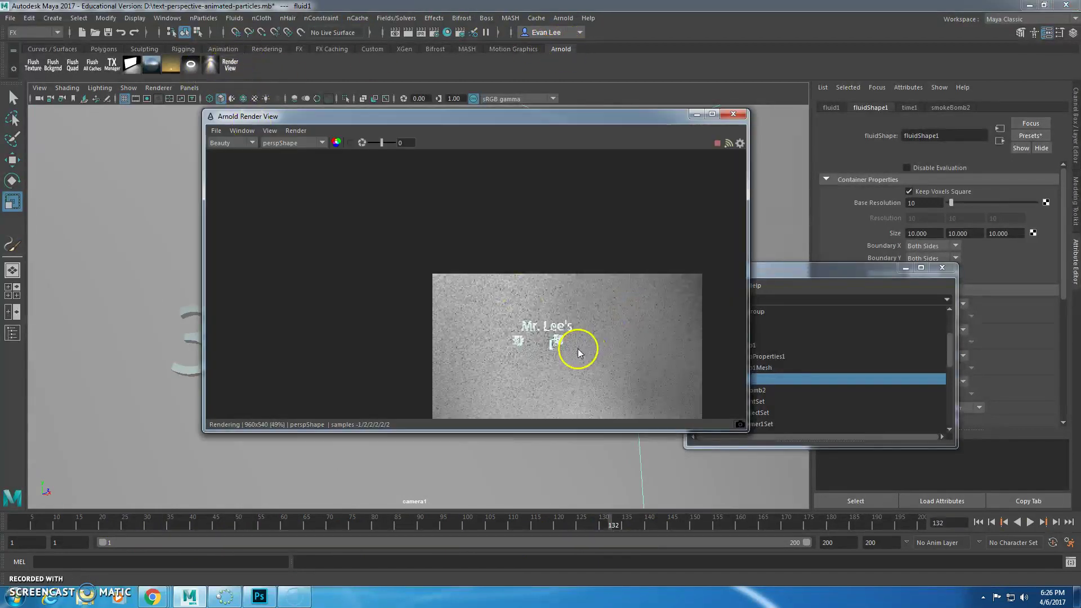
middle_click_drag(556, 345, 482, 277)
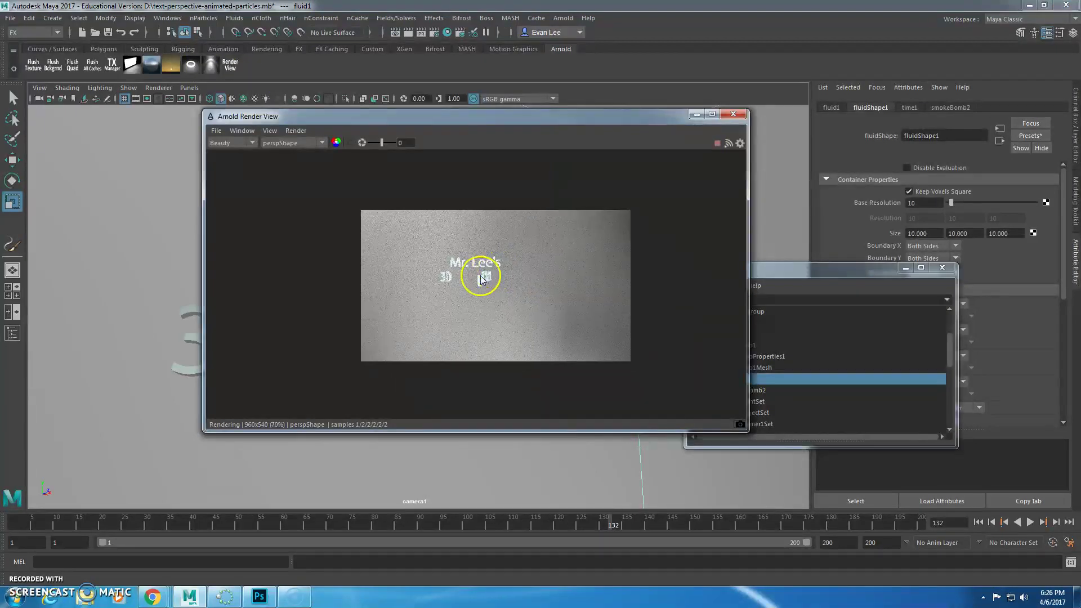
scroll(481, 277, "up", 3)
scroll(482, 278, "down", 2)
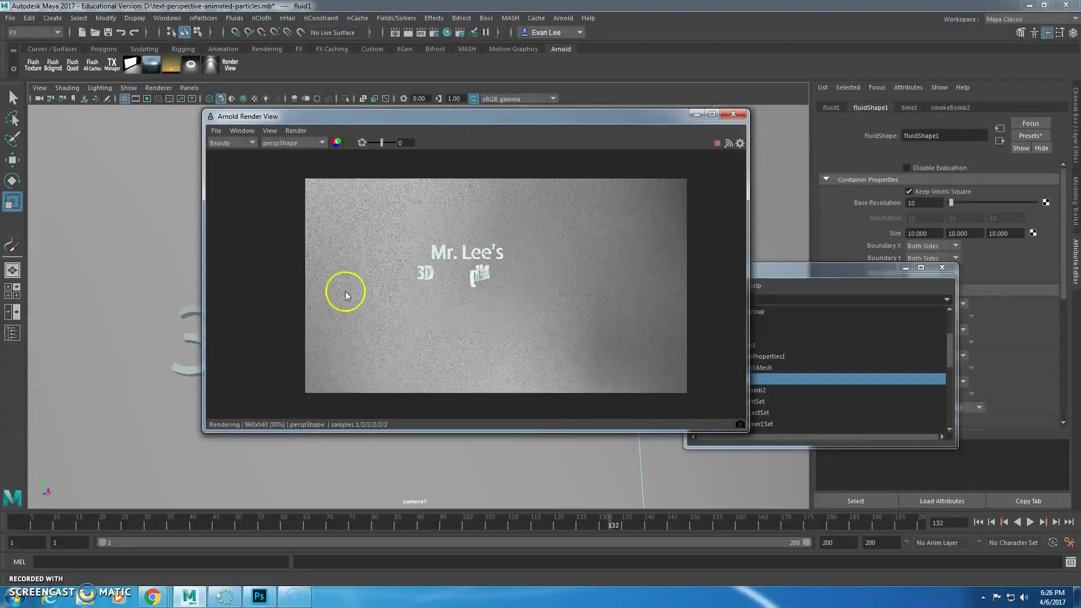
left_click(730, 114)
Step: Try rescaling the fluid1 container again in the camera1 view and undo the attempt
scroll(465, 374, "down", 8)
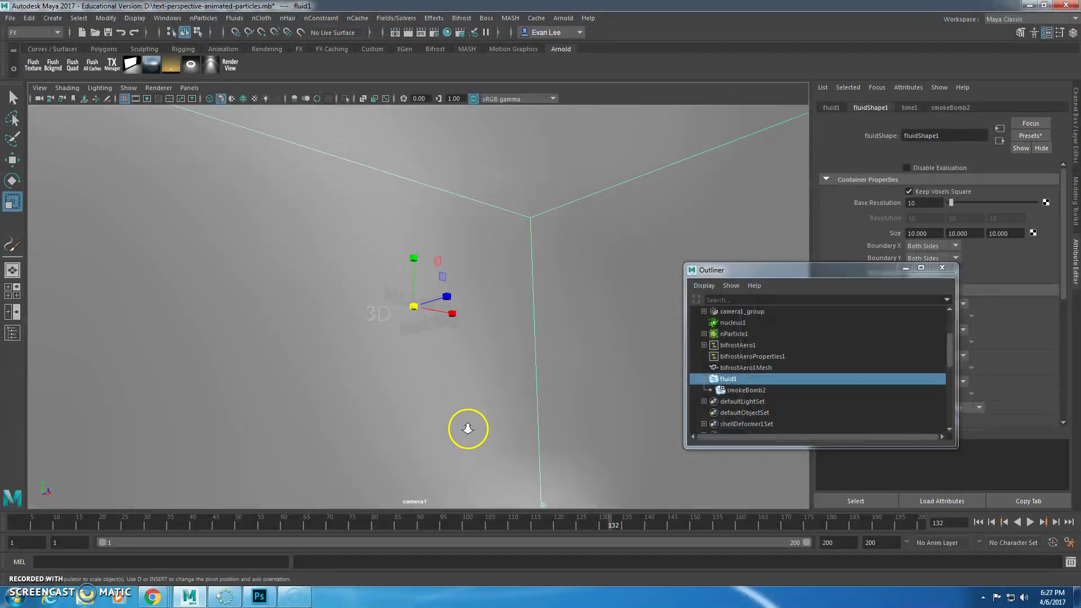
scroll(468, 429, "down", 3)
left_click_drag(417, 304, 505, 290)
key("ctrl+z")
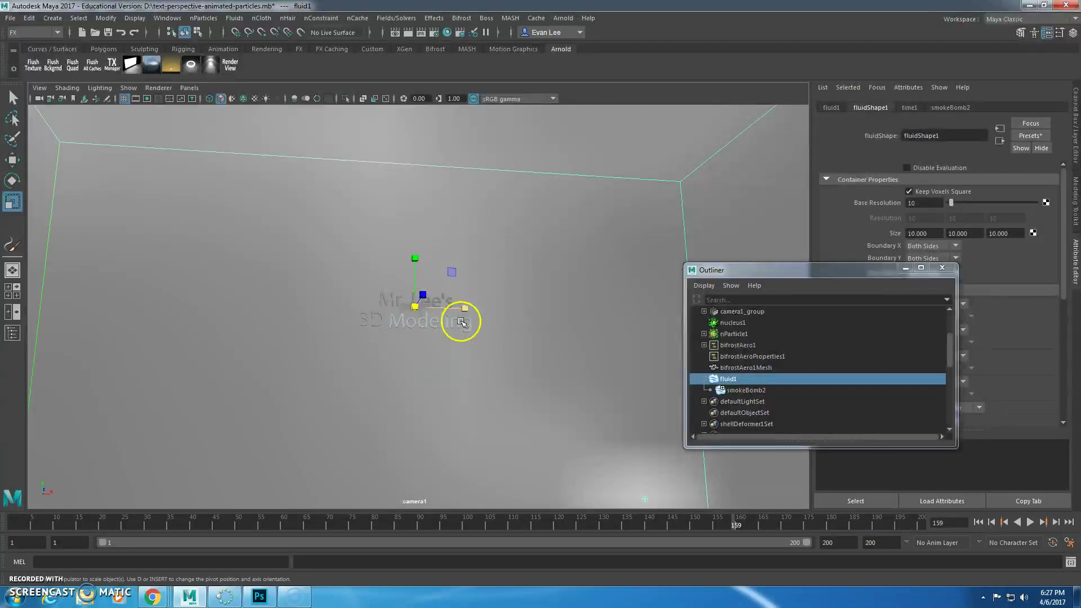
Step: Switch to the persp view, scale the fluid1 container down uniformly to about half, and move the Outliner out of the way
left_click(189, 87)
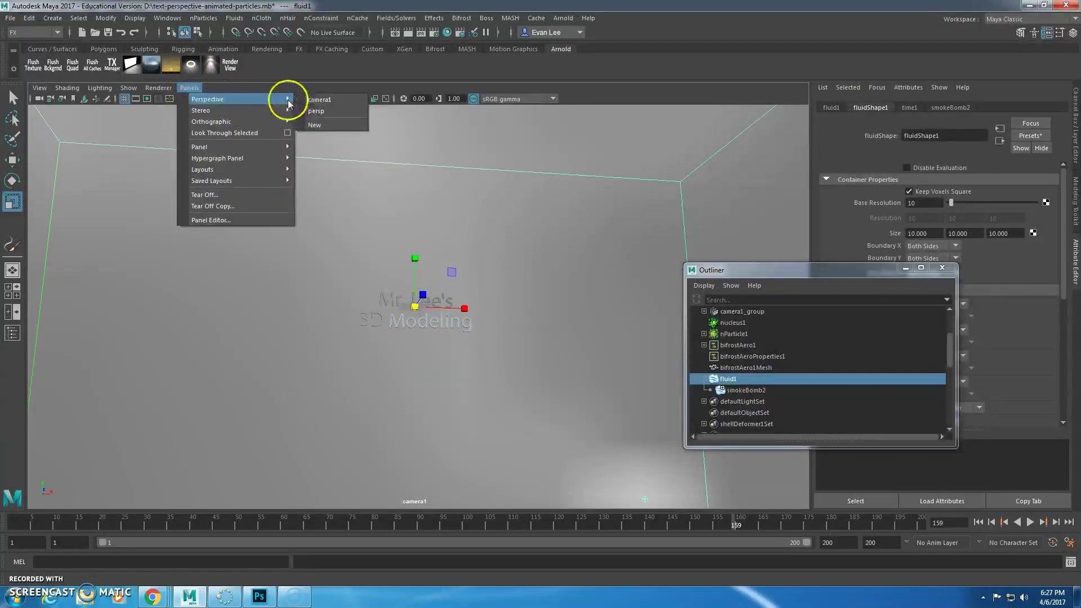
left_click(316, 111)
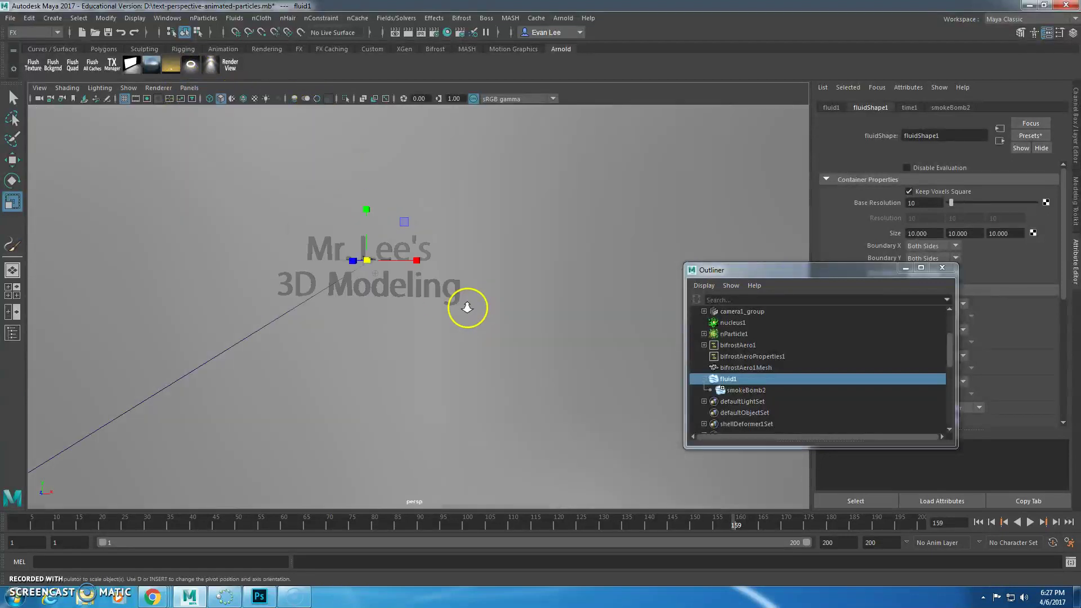
scroll(467, 308, "down", 8)
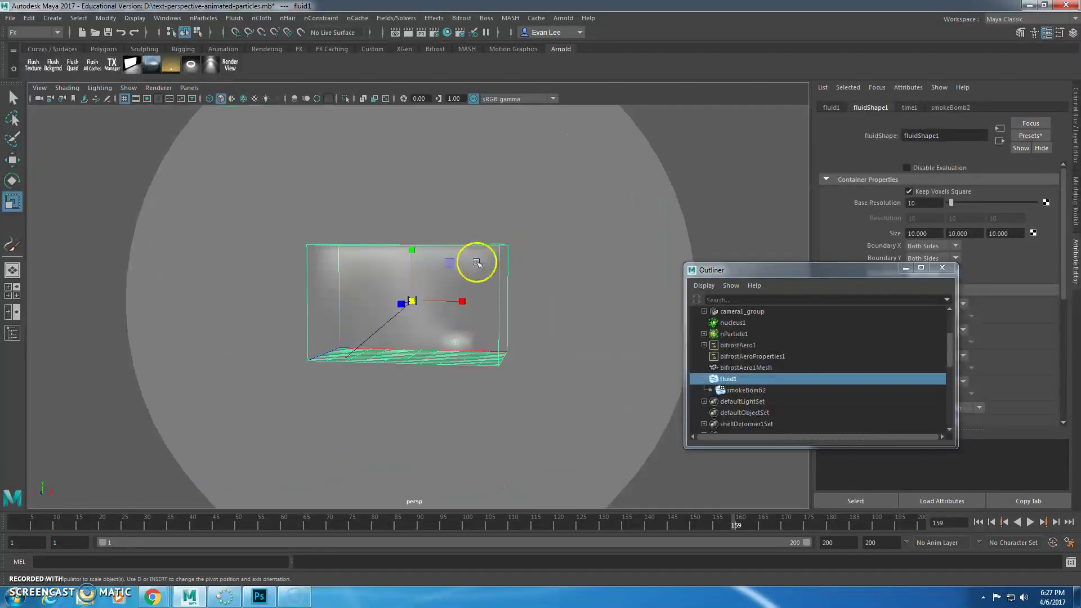
left_click_drag(402, 304, 343, 309)
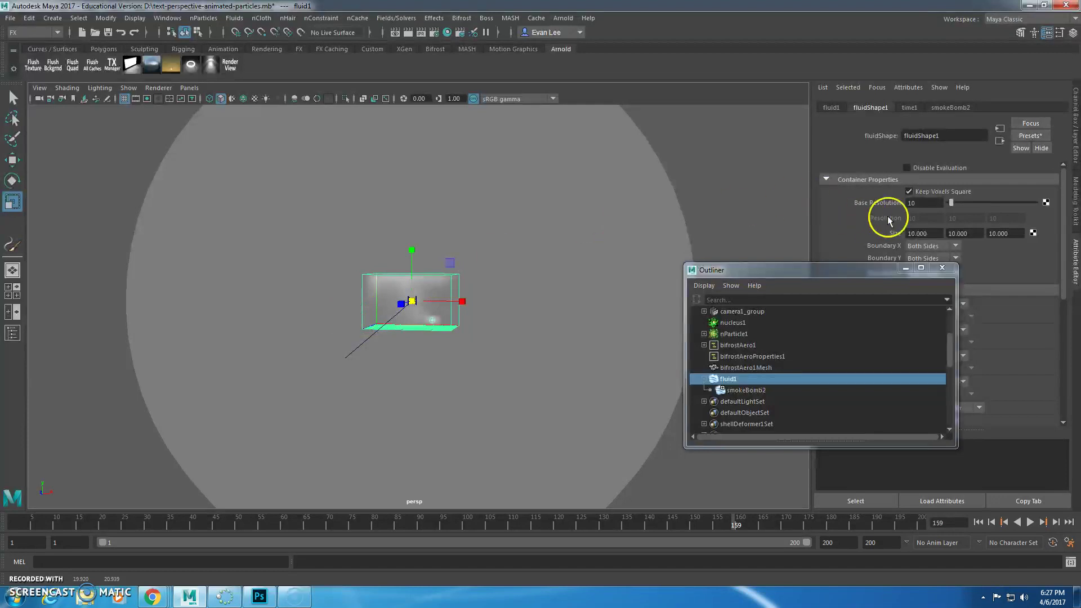
left_click_drag(802, 260, 568, 132)
Step: Move the smokeBomb2 emitter in depth to about Z -2.845 at frame 159 and set a keyframe
scroll(411, 298, "up", 10)
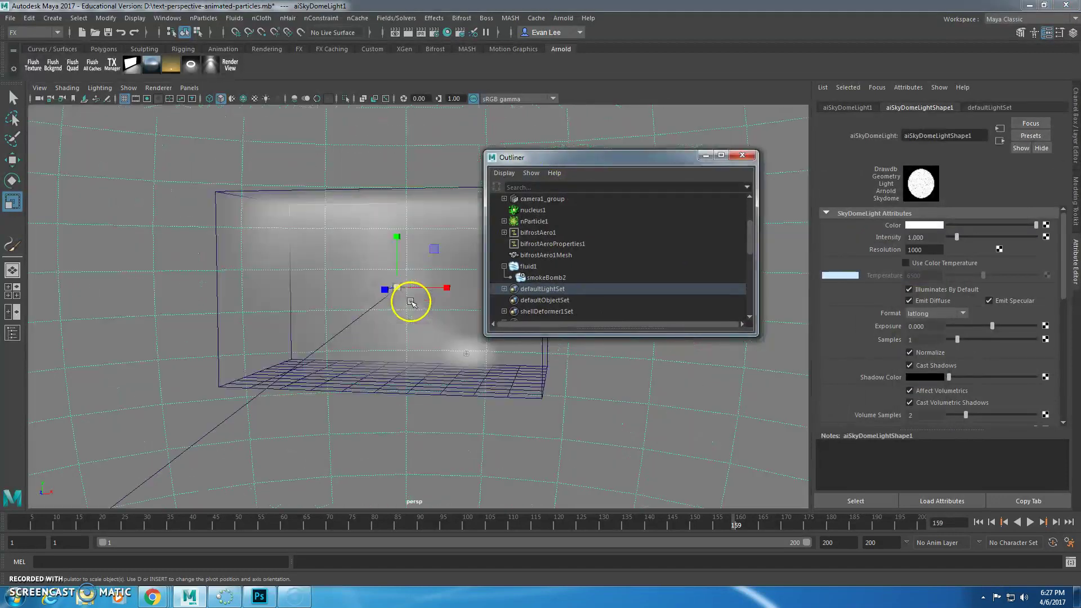
left_click(407, 287)
scroll(409, 285, "down", 5)
left_click_drag(407, 290, 327, 317, "alt")
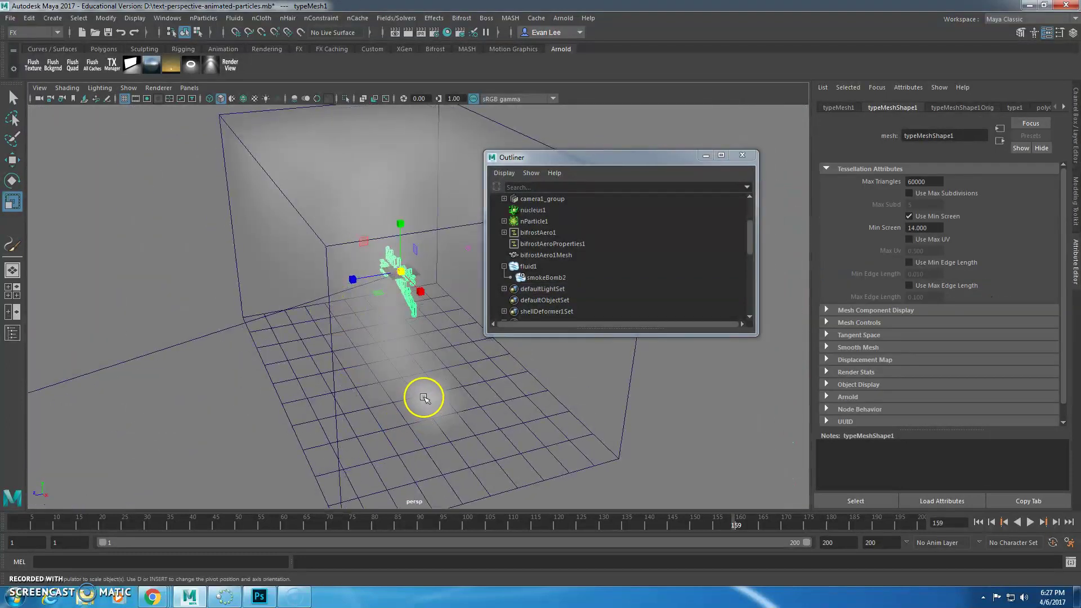
left_click(423, 398)
left_click(420, 403)
key("w")
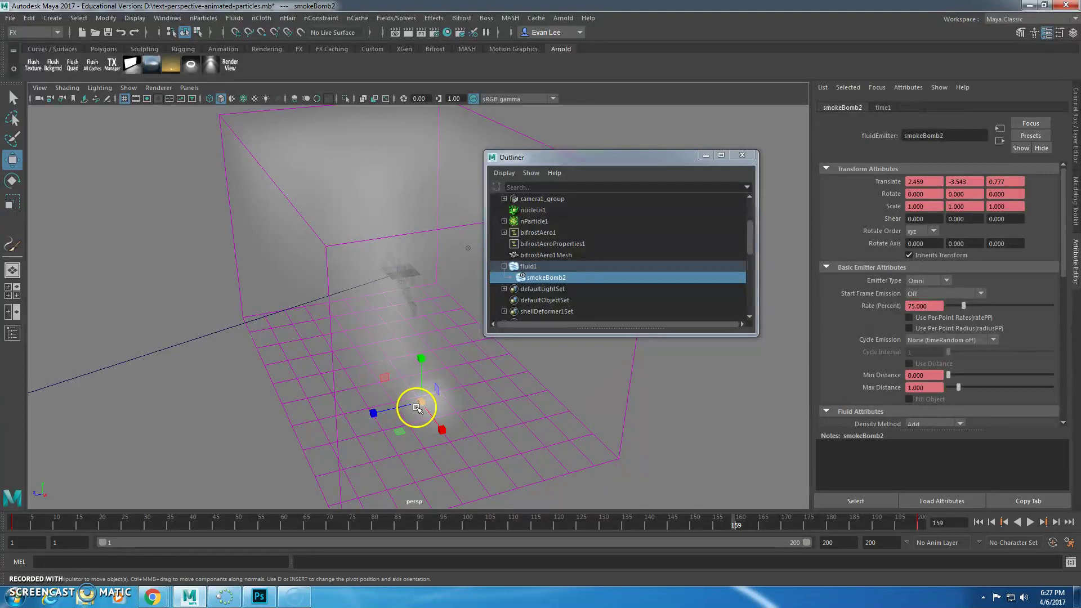
scroll(403, 421, "up", 3)
left_click_drag(373, 452, 507, 427)
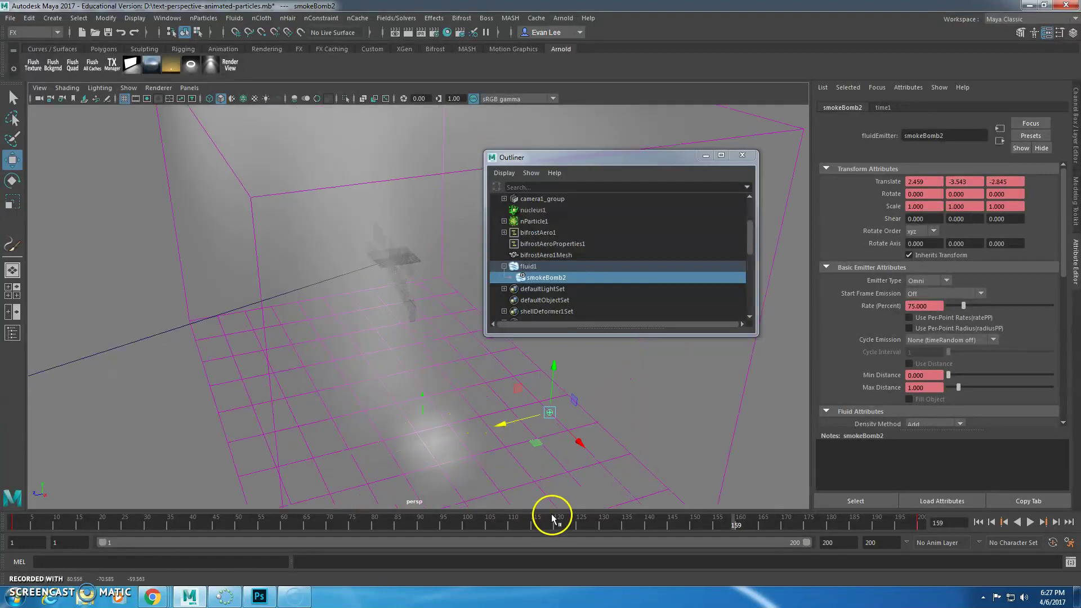
key("s")
Step: Replay the simulation up to frame 160, and delete the smoke emitter's keyframe at frame 200
left_click_drag(27, 527, 738, 495)
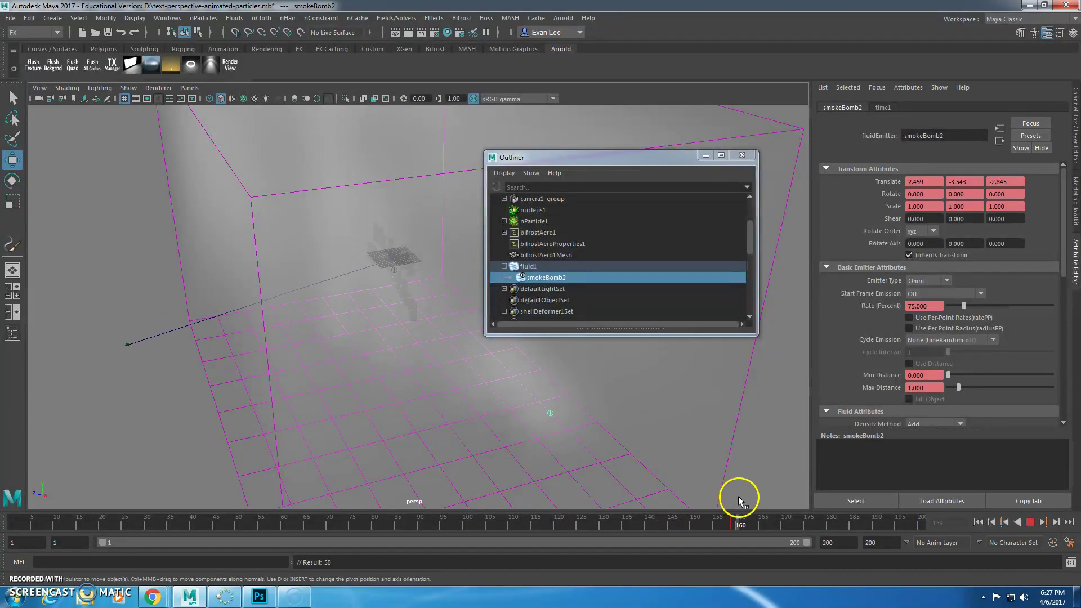
right_click(919, 521)
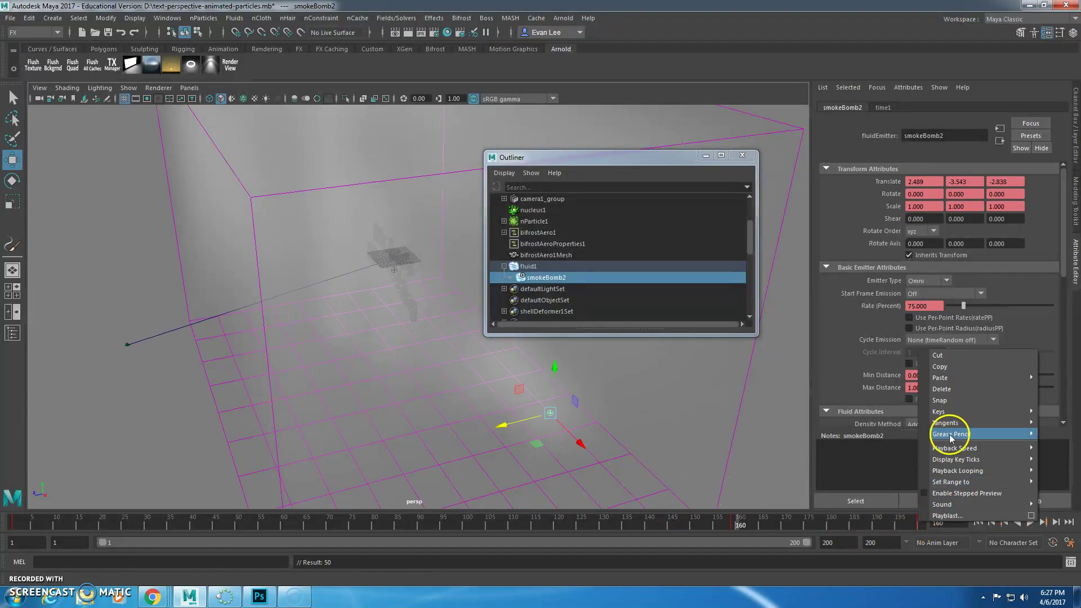
left_click(919, 526)
right_click(919, 526)
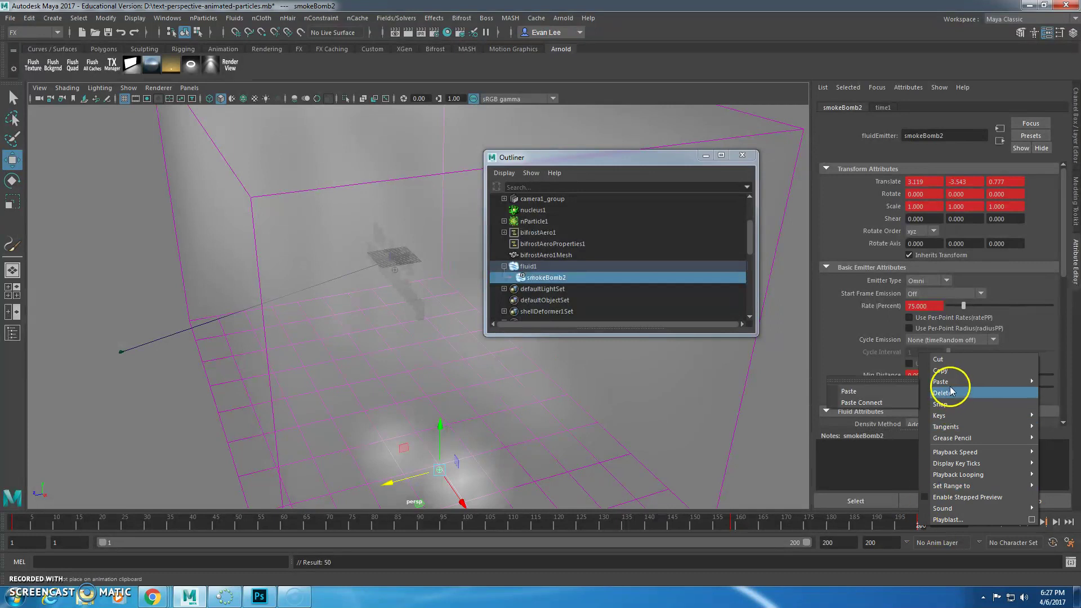
left_click(947, 393)
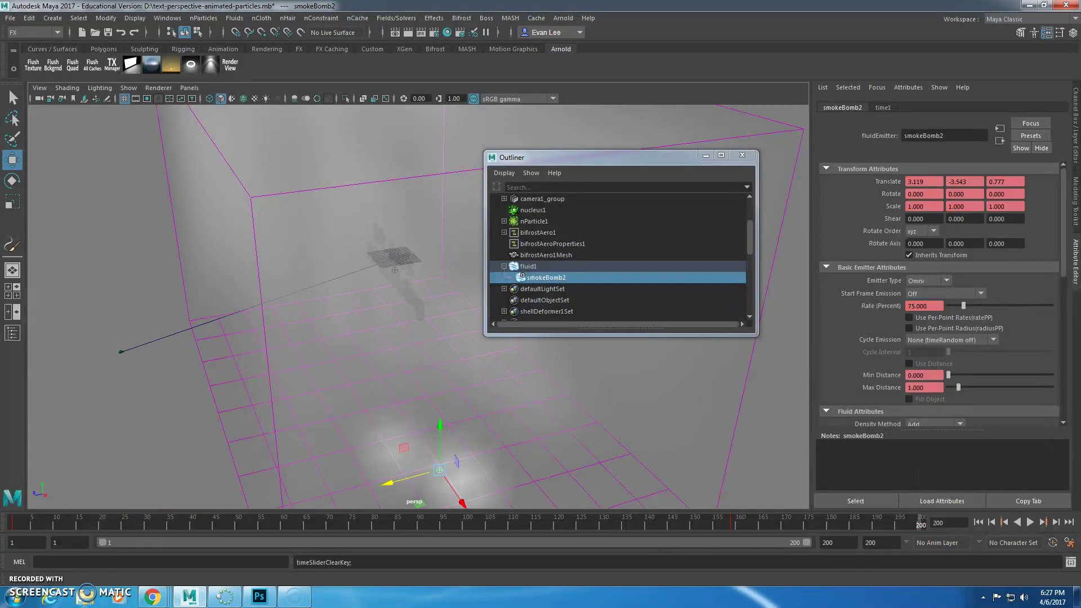
Step: Play the simulation from frame 1 and examine the smoke's path around the text from several angles
left_click(12, 523)
left_click(1029, 522)
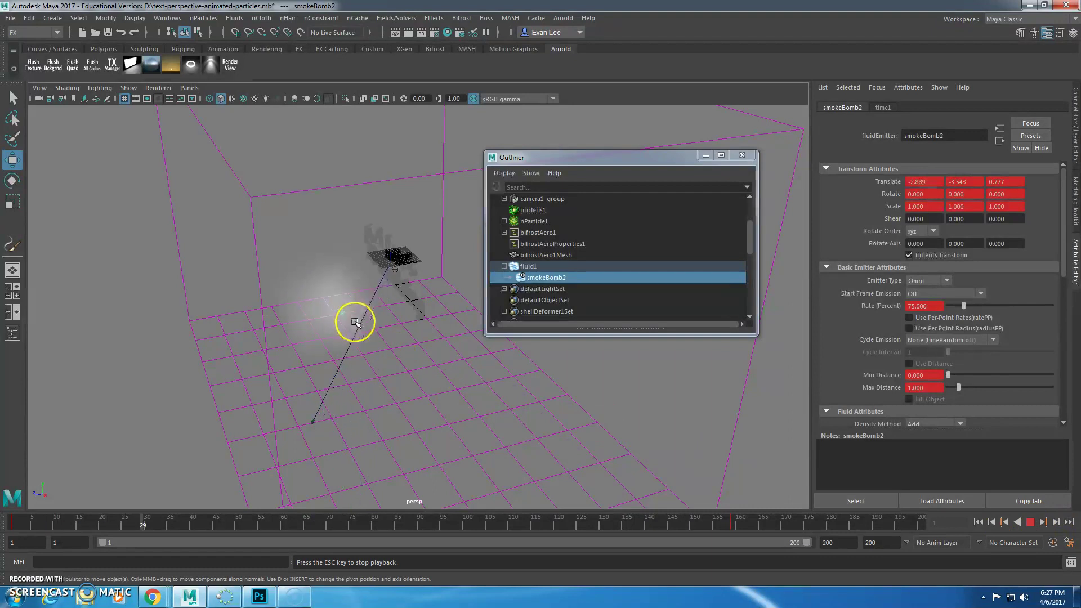
left_click_drag(486, 401, 414, 389, "alt")
middle_click_drag(414, 389, 385, 346, "alt")
left_click_drag(385, 346, 398, 337, "alt")
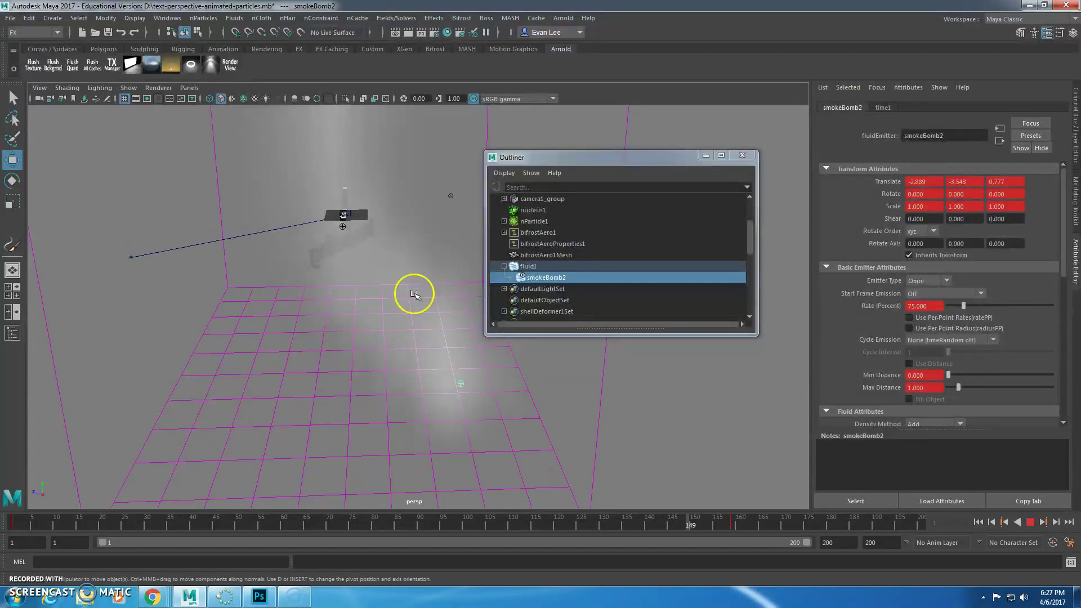
left_click_drag(366, 398, 403, 386, "alt")
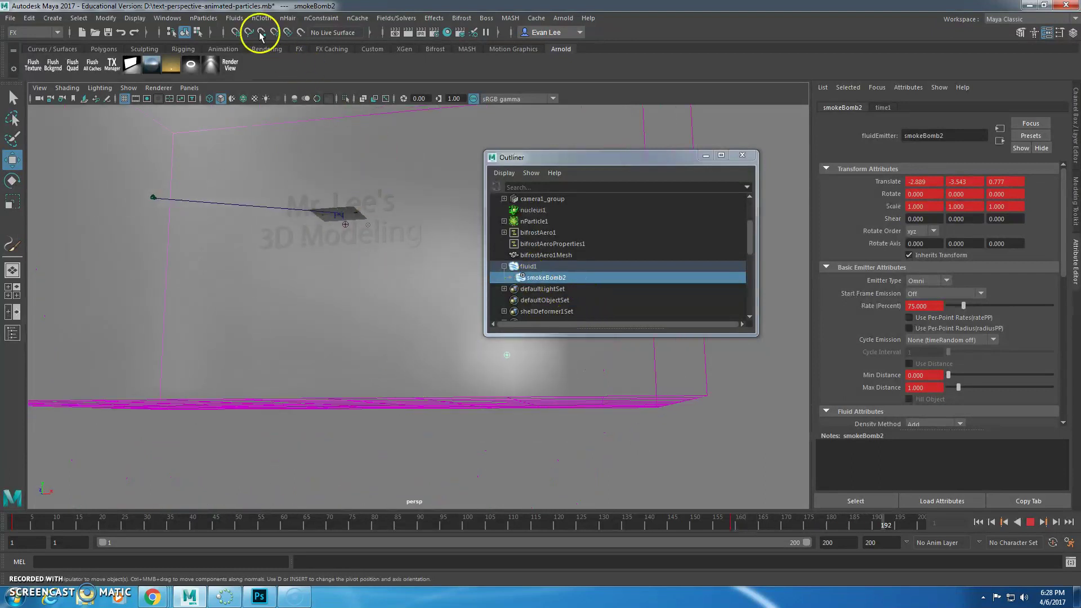
Step: Stop the simulation playback at about frame 78
left_click(232, 18)
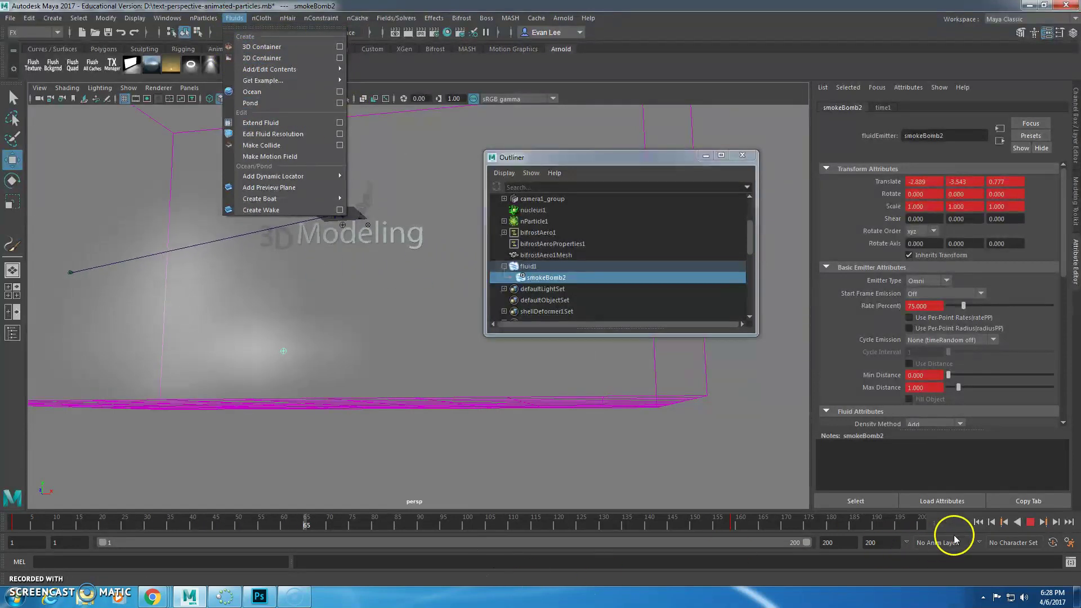
left_click(1030, 522)
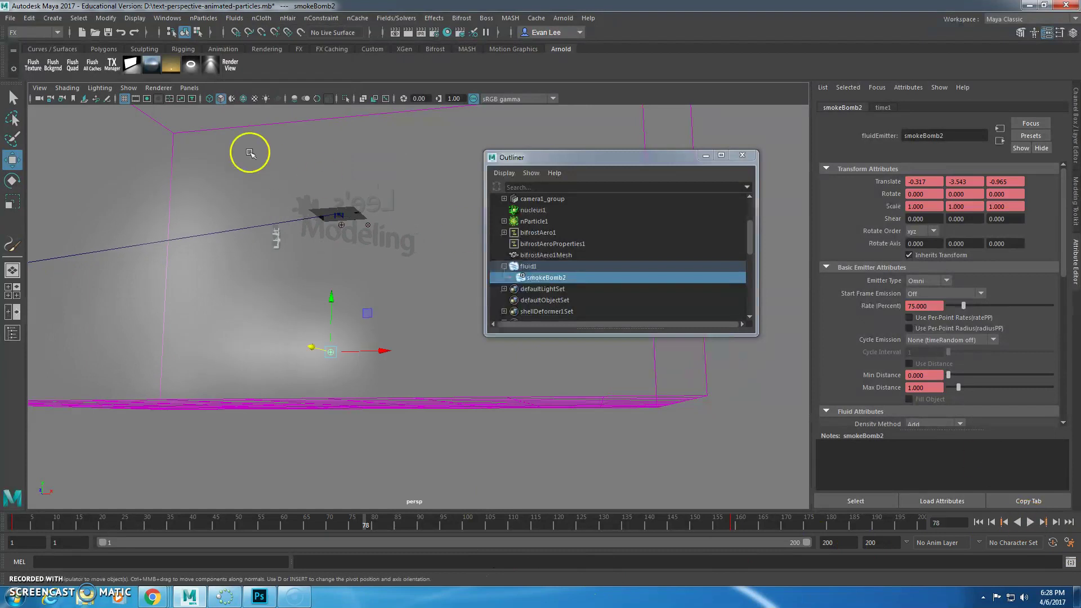
left_click(234, 18)
mouse_move(239, 79)
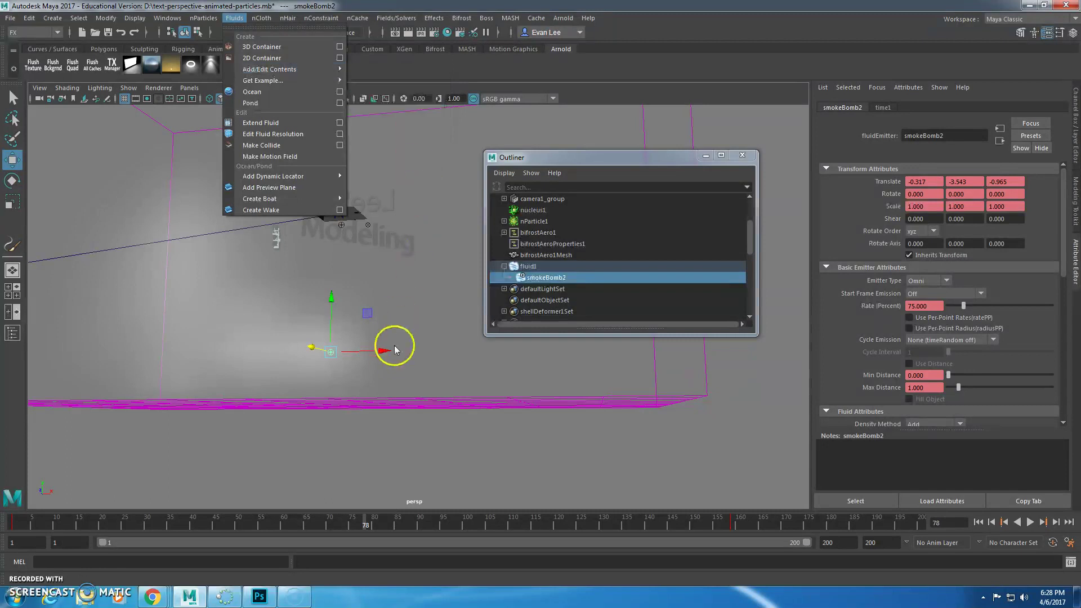
Step: Select the fluid1 container and close the Outliner so the whole container is unobstructed in the persp view
left_click(412, 320)
left_click_drag(337, 346, 313, 318, "alt")
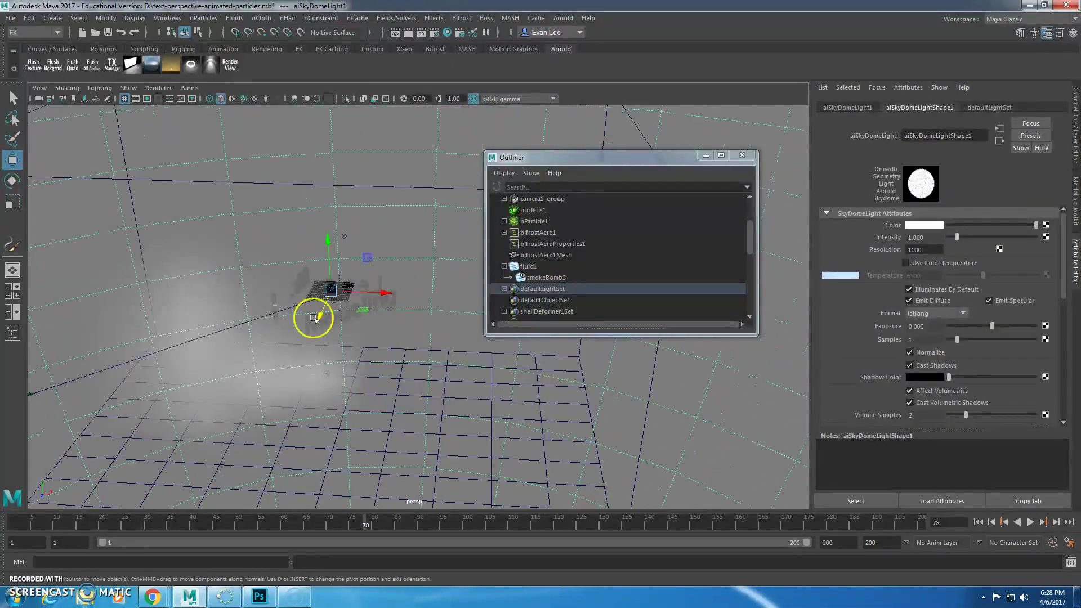
left_click(236, 17)
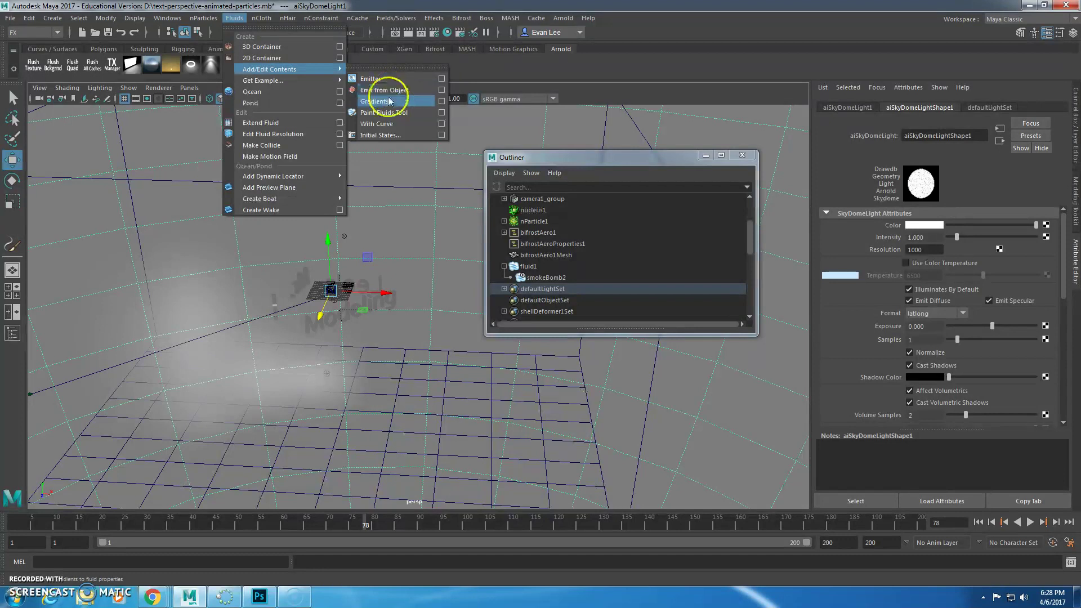
left_click(439, 367)
scroll(439, 362, "down", 4)
left_click_drag(439, 362, 399, 315, "alt")
scroll(429, 340, "up", 3)
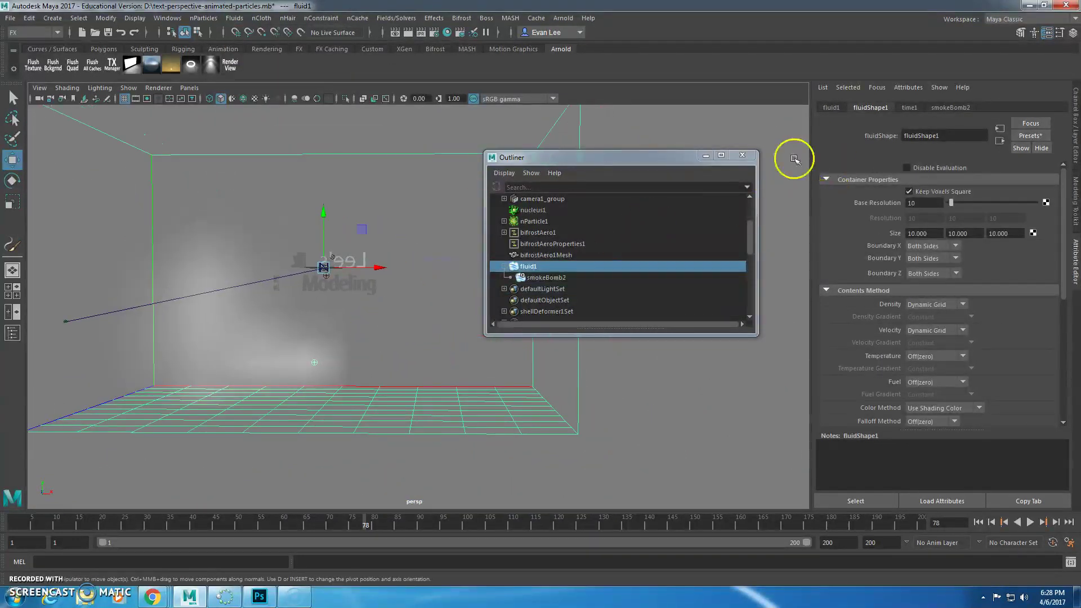
left_click(745, 156)
scroll(357, 304, "up", 2)
middle_click_drag(393, 304, 453, 318, "alt")
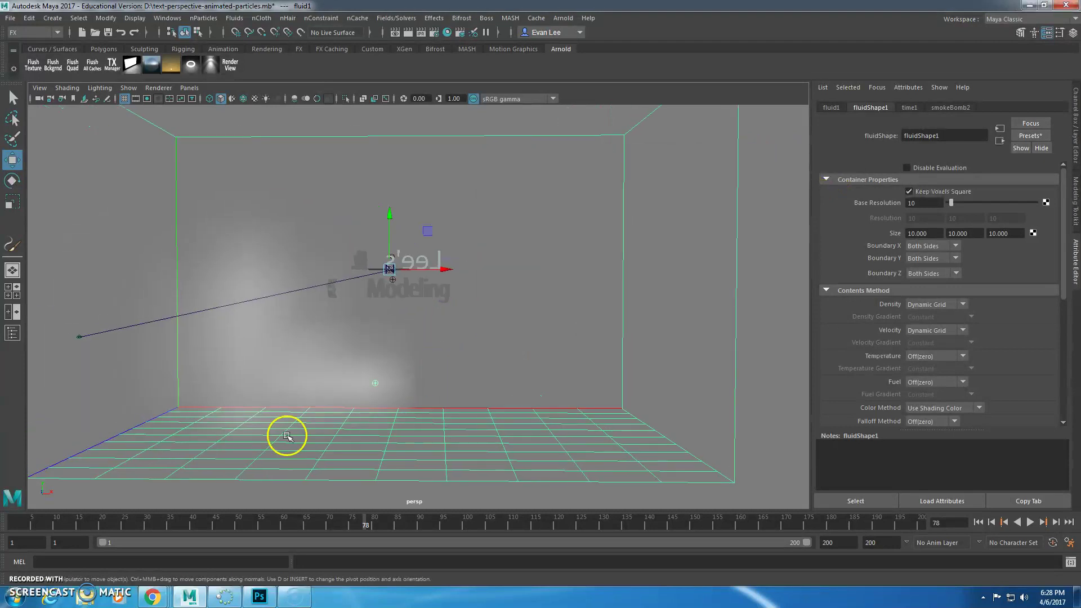
Step: Start the Paint Fluids Tool on fluid1 with its settings shown beside the container, using a soft brush profile and opacity 0.68
left_click(235, 18)
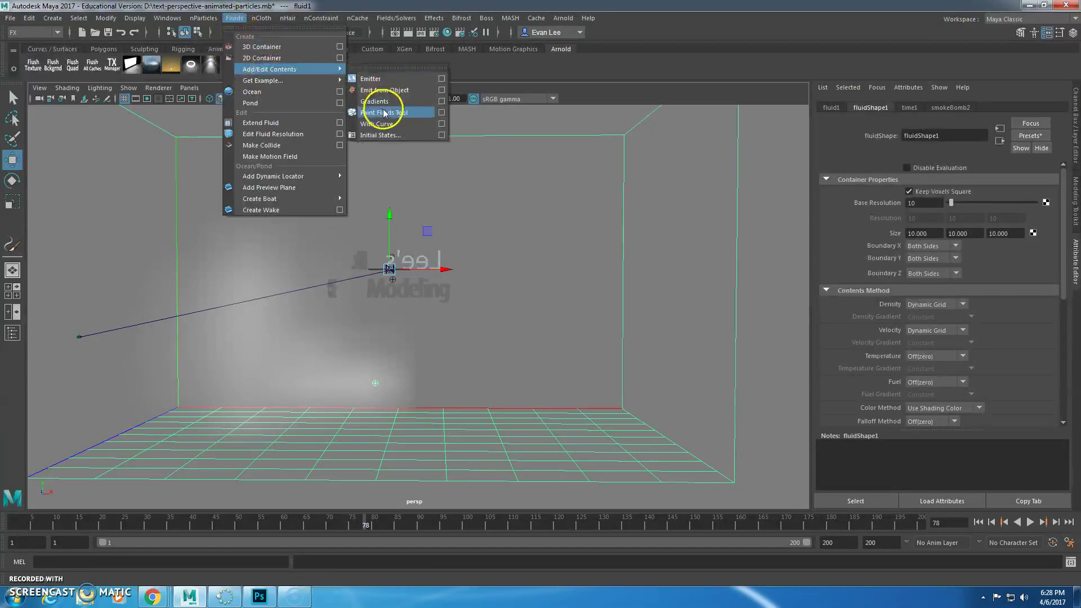
left_click(442, 113)
left_click_drag(260, 115, 411, 122)
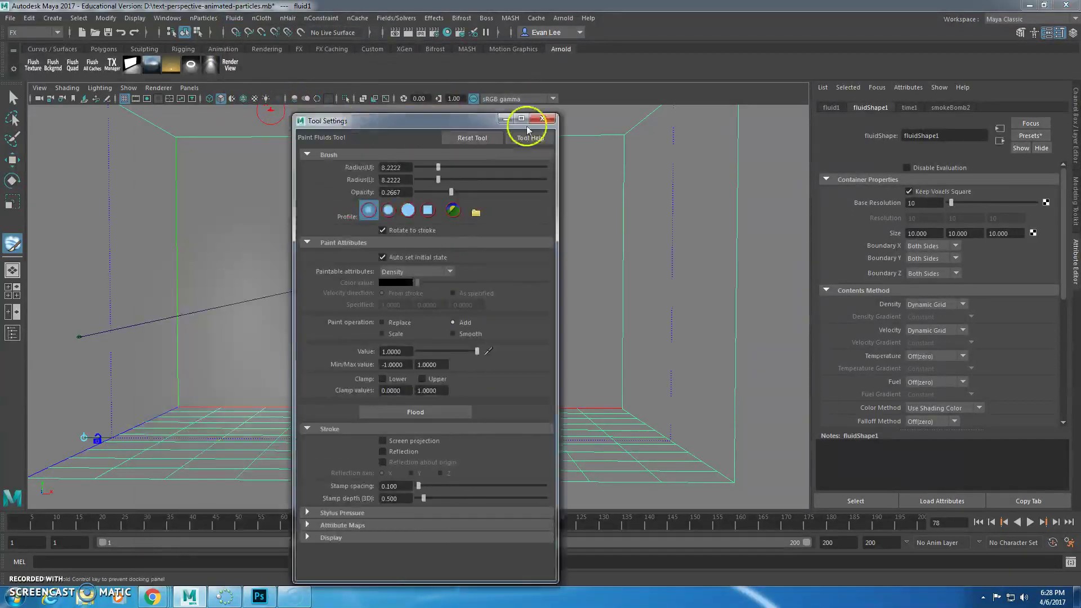
left_click_drag(528, 130, 813, 74)
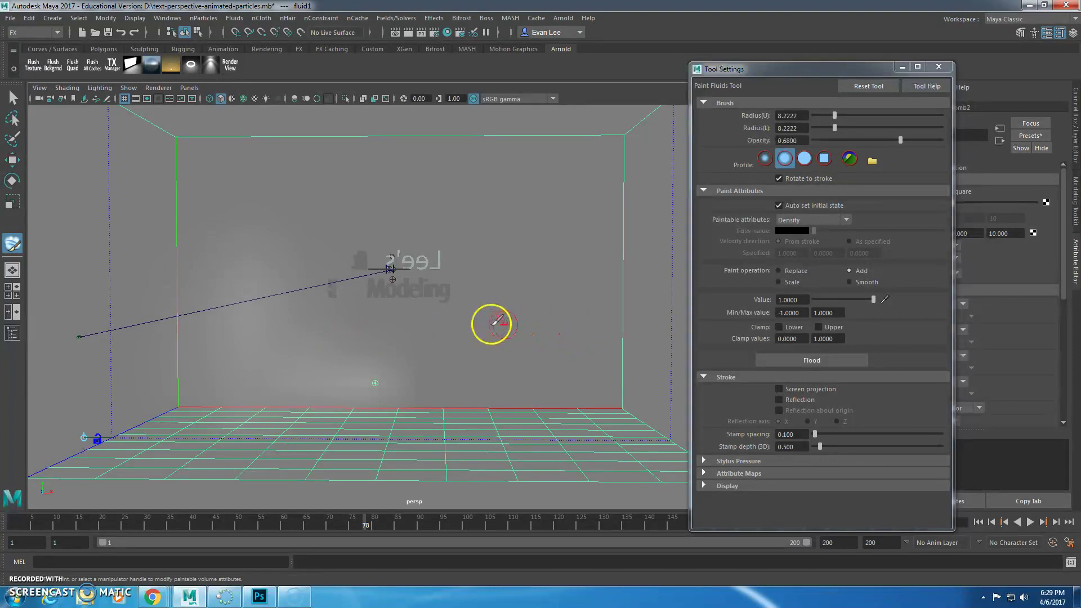
Step: Paint additive density strokes around the text and into the upper part of the fluid container, placing the paint slice at different depths
mouse_move(437, 323)
left_mouse_down()
mouse_move(425, 318)
mouse_move(490, 314)
left_mouse_up()
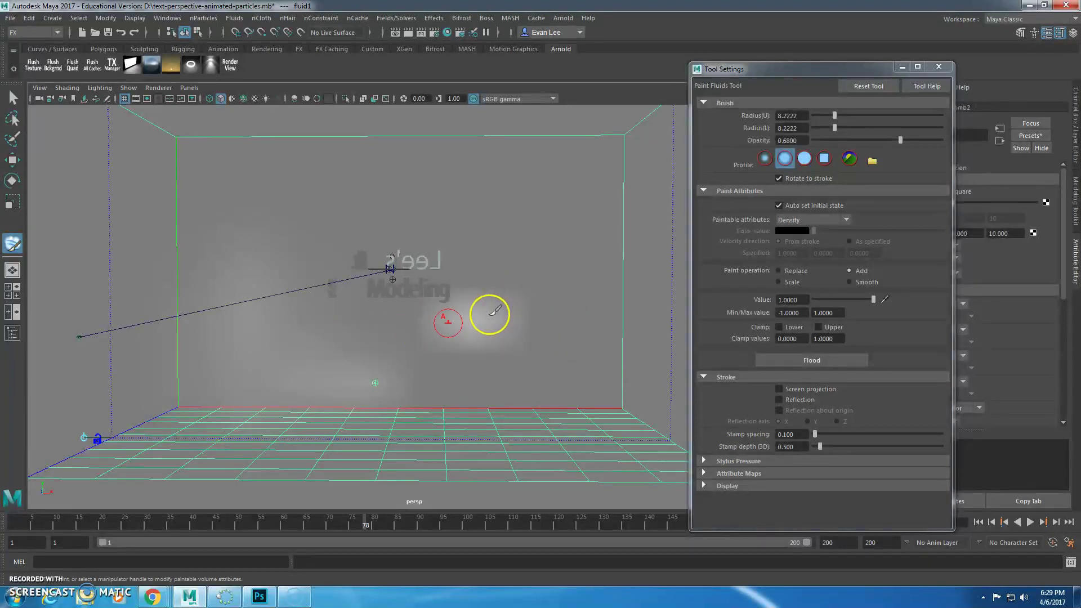
mouse_move(392, 333)
left_mouse_down("alt")
mouse_move(386, 325)
mouse_move(380, 358)
mouse_move(307, 344)
mouse_move(263, 265)
mouse_move(321, 329)
mouse_move(417, 320)
left_mouse_up("alt")
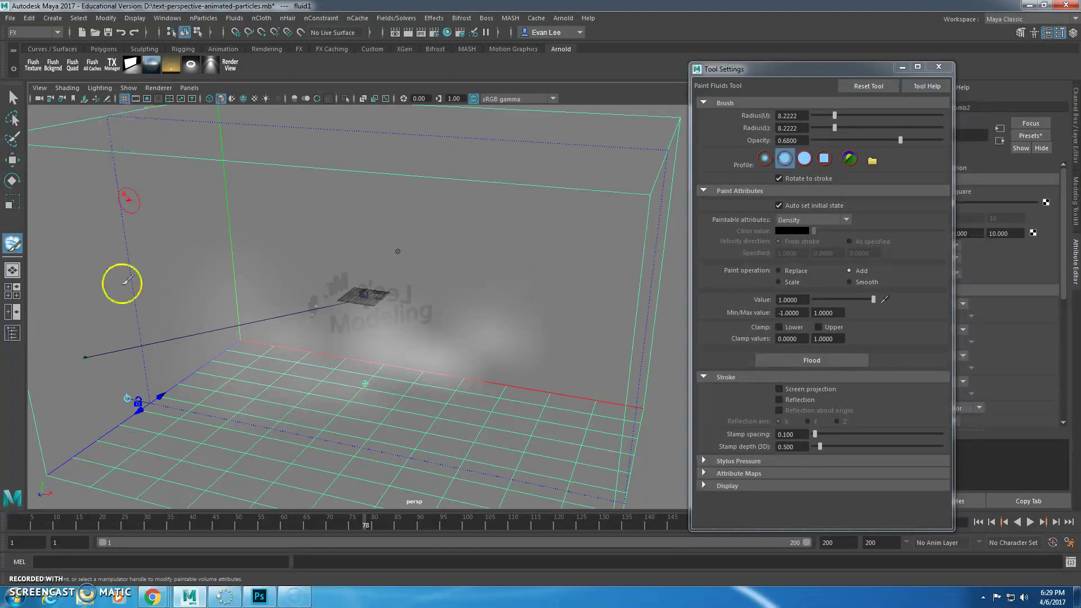
mouse_move(250, 330)
left_mouse_down("alt")
mouse_move(158, 342)
mouse_move(160, 331)
mouse_move(253, 330)
left_mouse_up("alt")
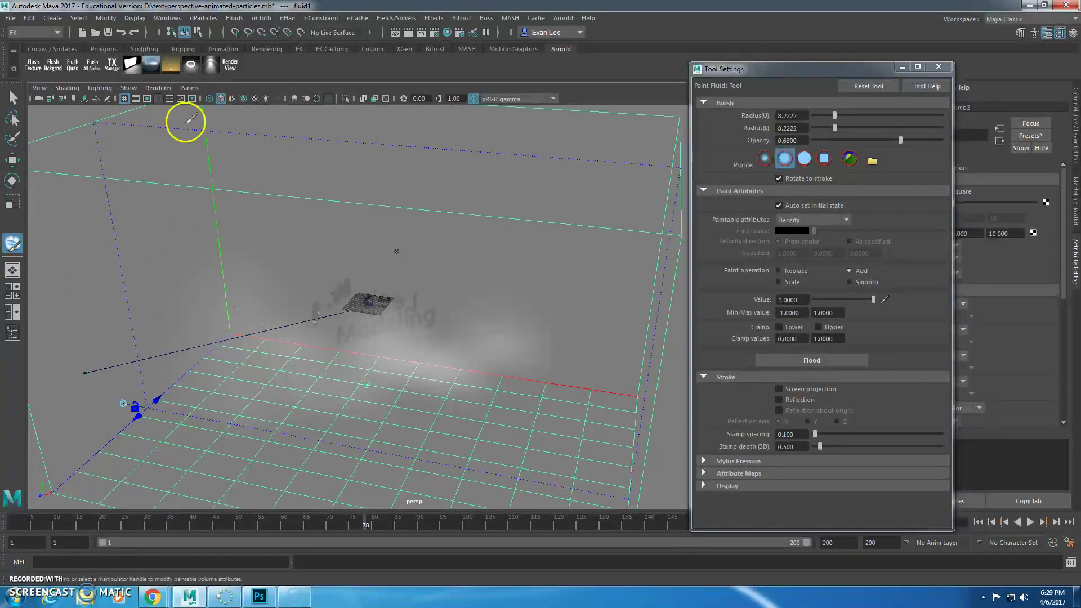
left_click_drag(539, 328, 482, 333, "alt")
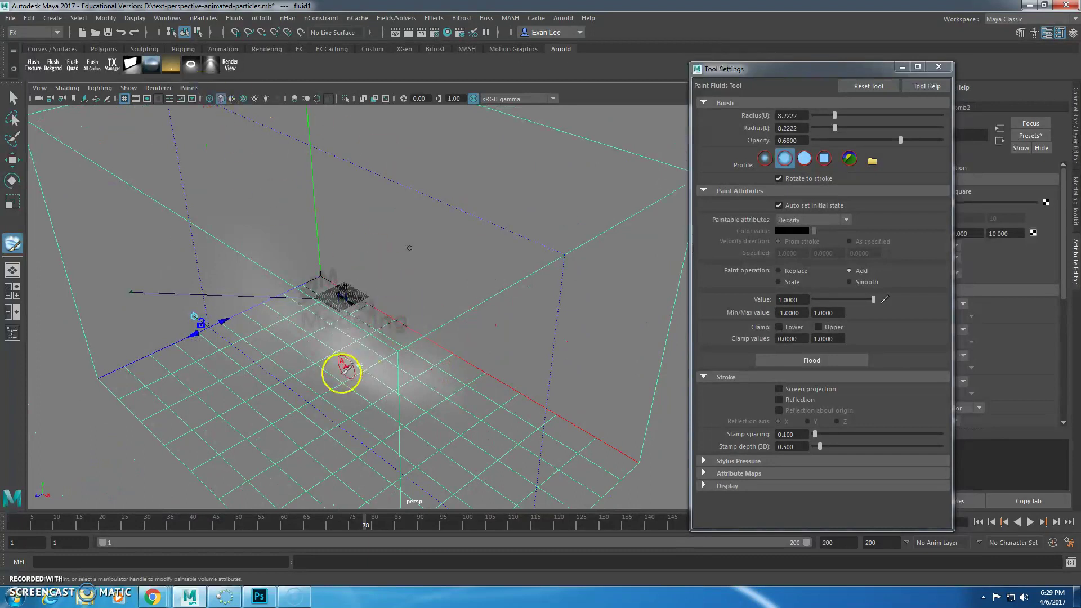
left_click_drag(292, 374, 323, 342, "alt")
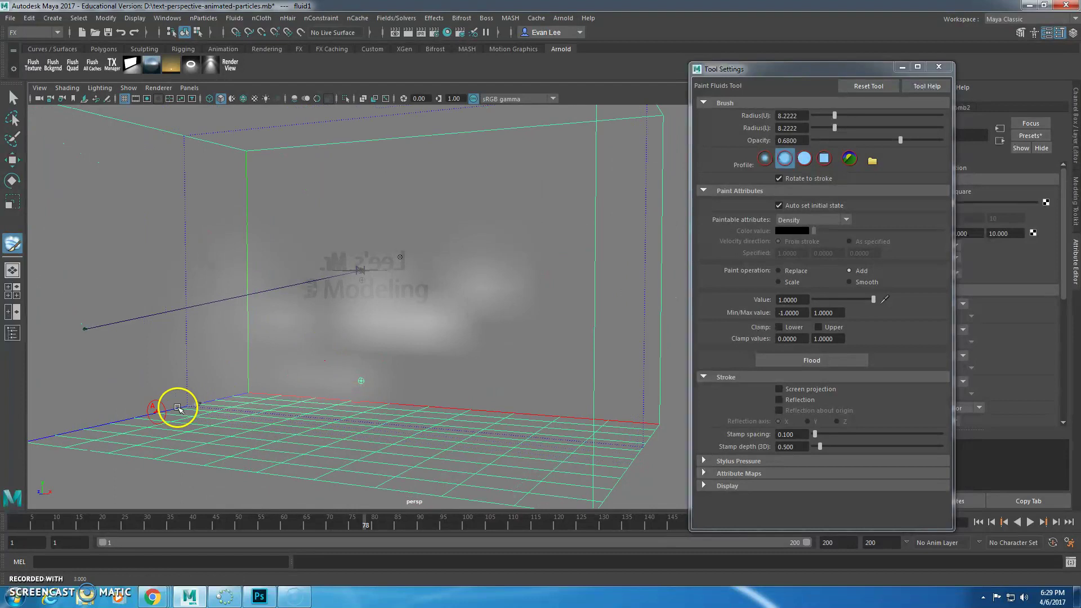
left_click_drag(251, 366, 325, 356, "alt")
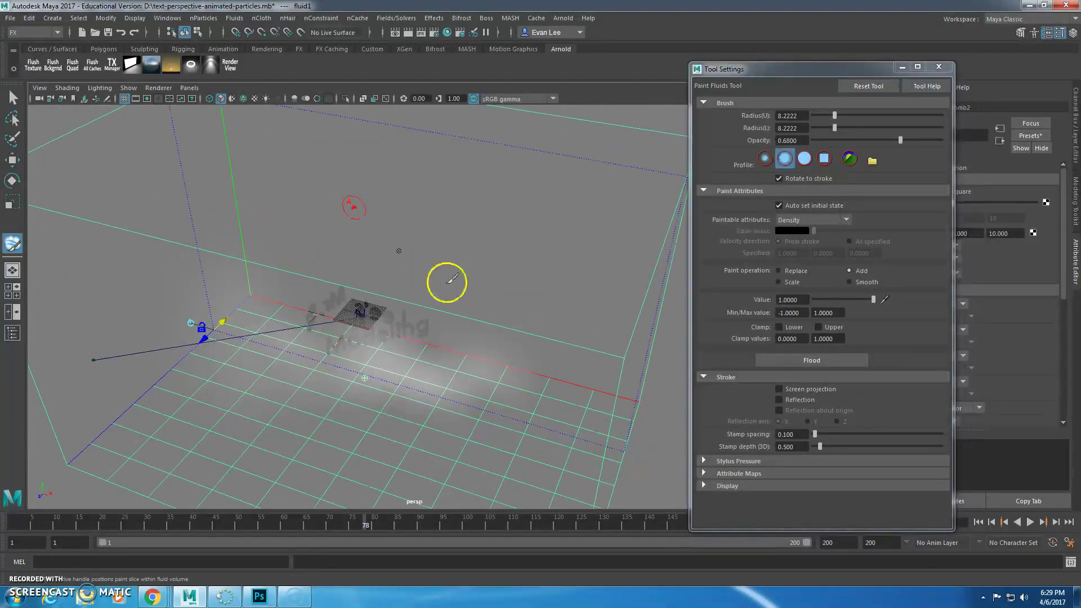
left_click_drag(448, 282, 547, 192)
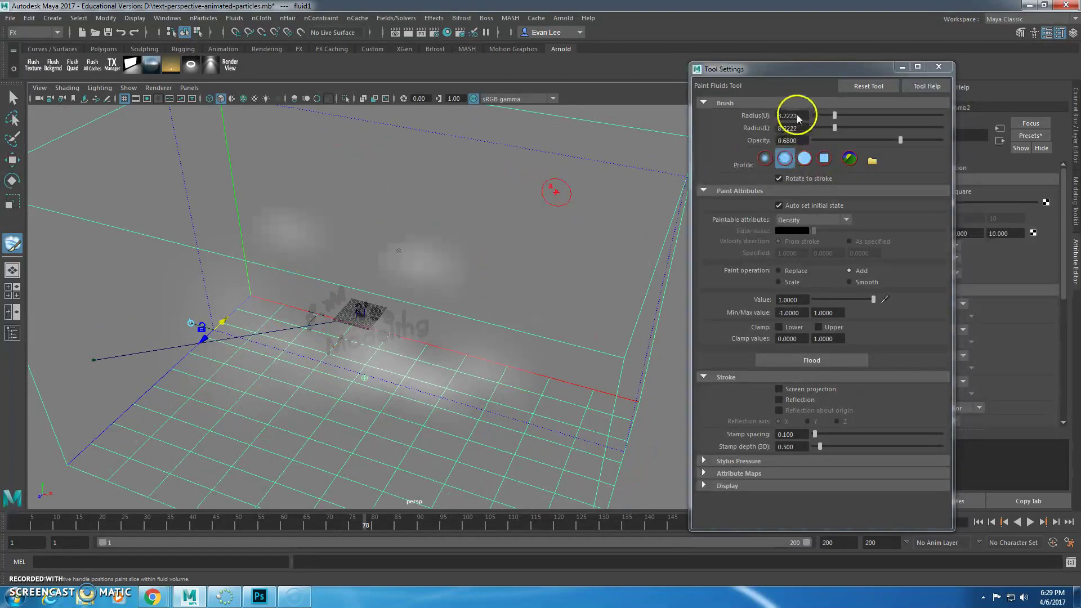
Step: Set the brush's upper and lower radius to 16 and paint larger density patches above the text
left_click(740, 162)
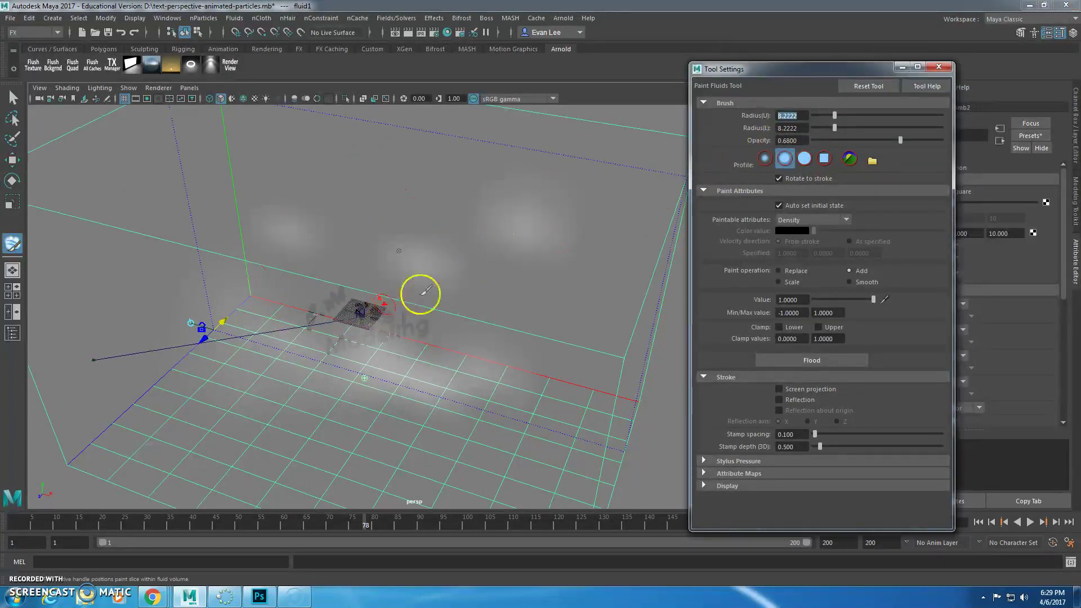
type("16")
key("Tab")
type("16")
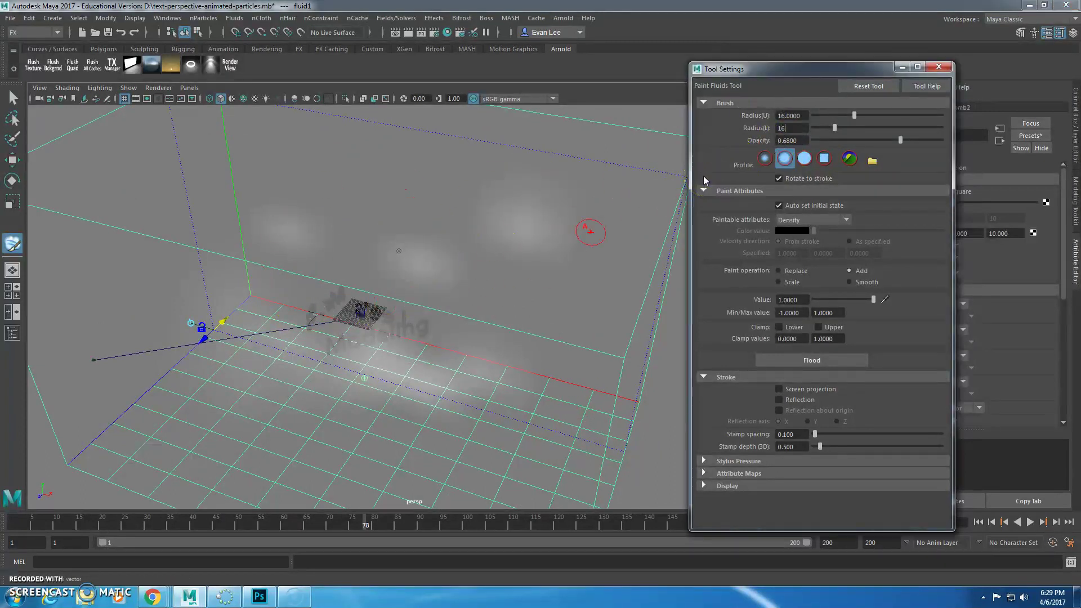
left_click(396, 251)
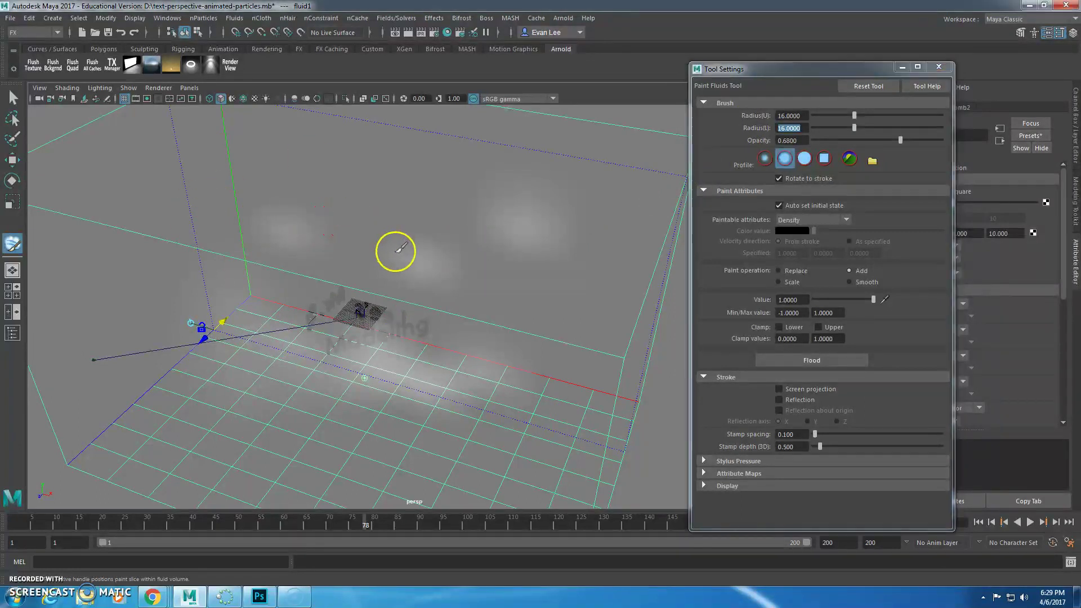
mouse_move(369, 272)
left_mouse_down()
mouse_move(471, 316)
mouse_move(400, 225)
mouse_move(345, 278)
mouse_move(295, 254)
mouse_move(313, 273)
mouse_move(461, 172)
left_mouse_up()
Step: Switch the viewport to look through camera1
left_click_drag(502, 249, 480, 250, "alt")
left_click(194, 90)
mouse_move(204, 102)
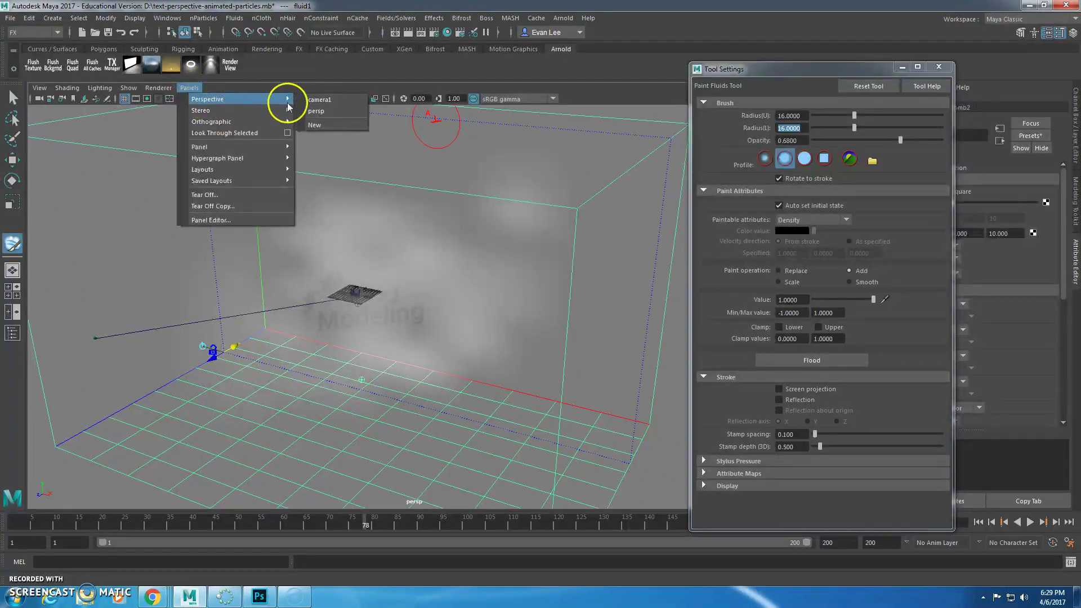
left_click(314, 100)
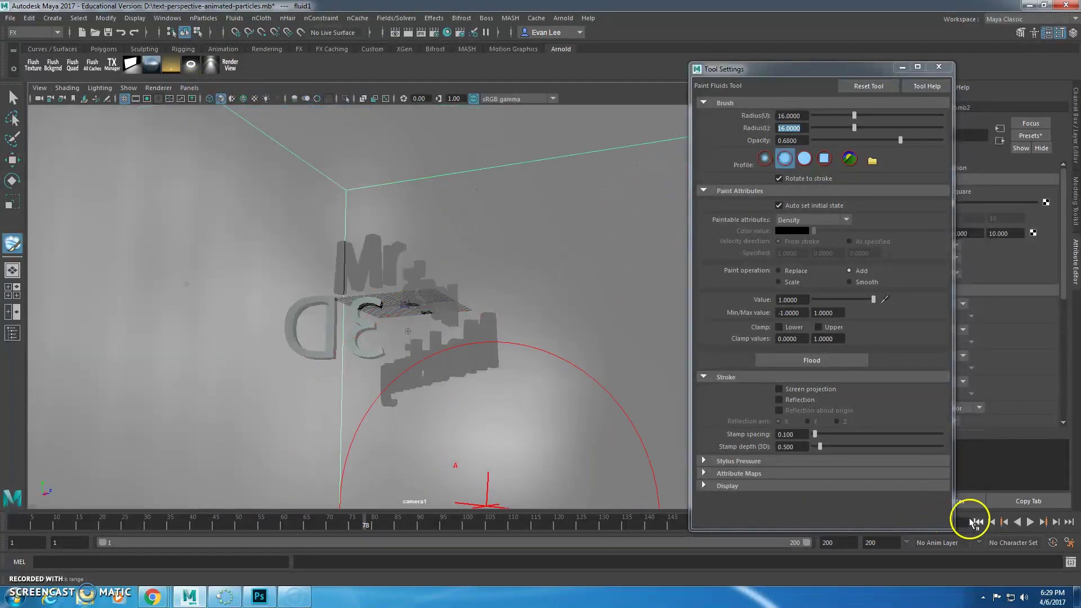
Step: Play the painted fluid simulation up to about frame 174, closing the paint tool's settings meanwhile
left_click(1032, 522)
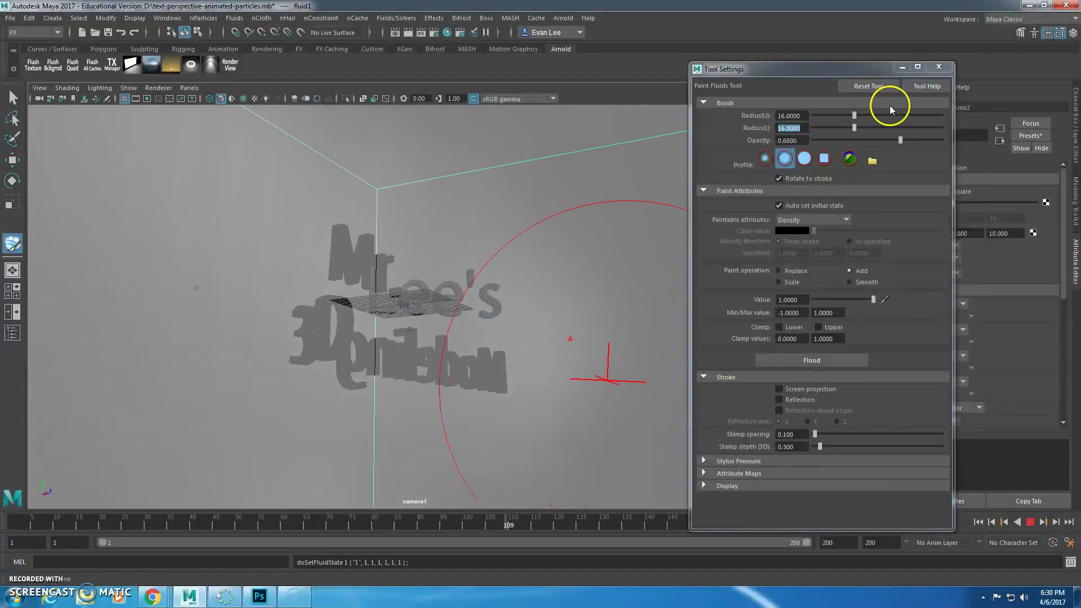
left_click(938, 66)
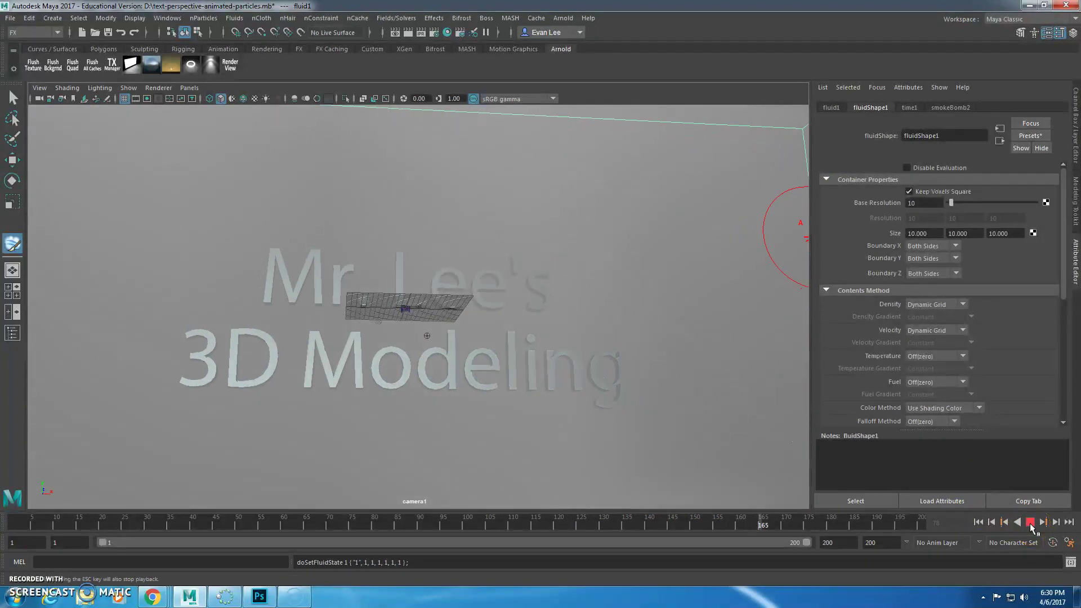
left_click(1031, 524)
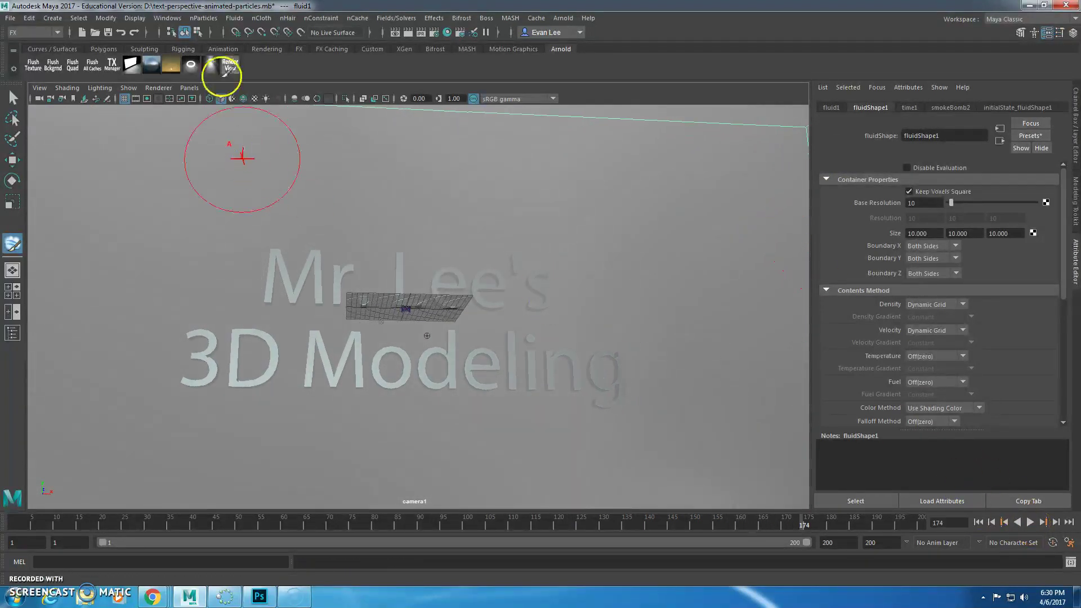
Step: Close the Arnold preview of the persp camera and set the renderable camera to camera1 in the Render Settings
left_click(230, 67)
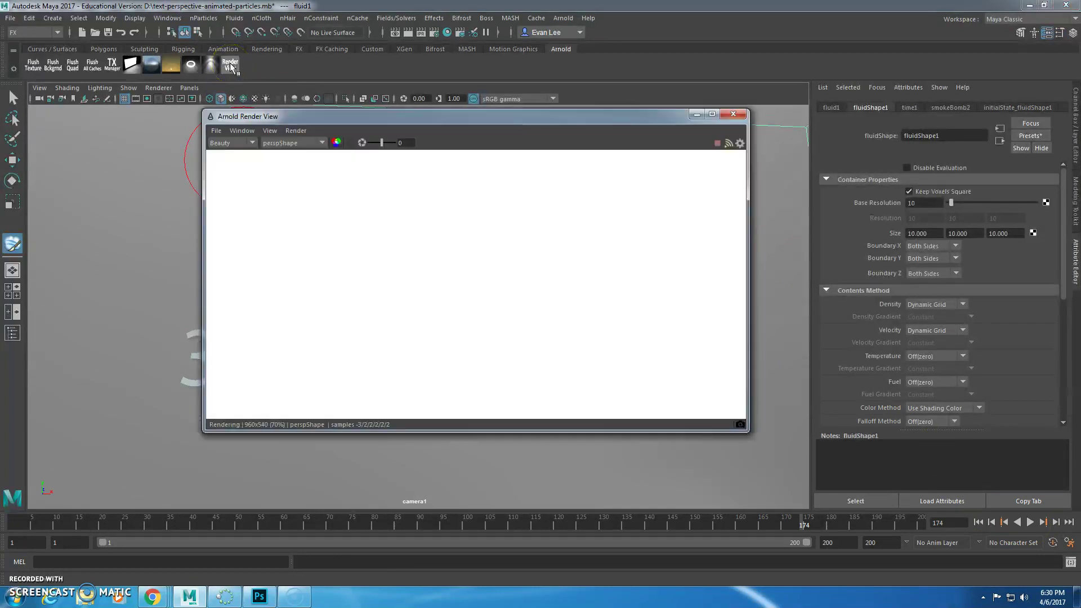
left_click(733, 114)
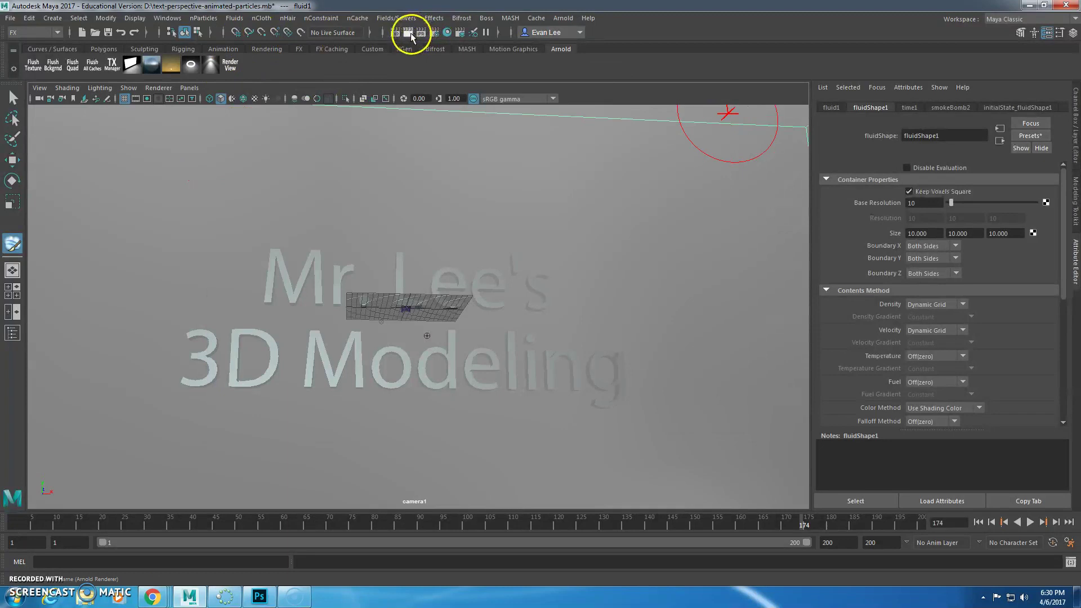
left_click(33, 32)
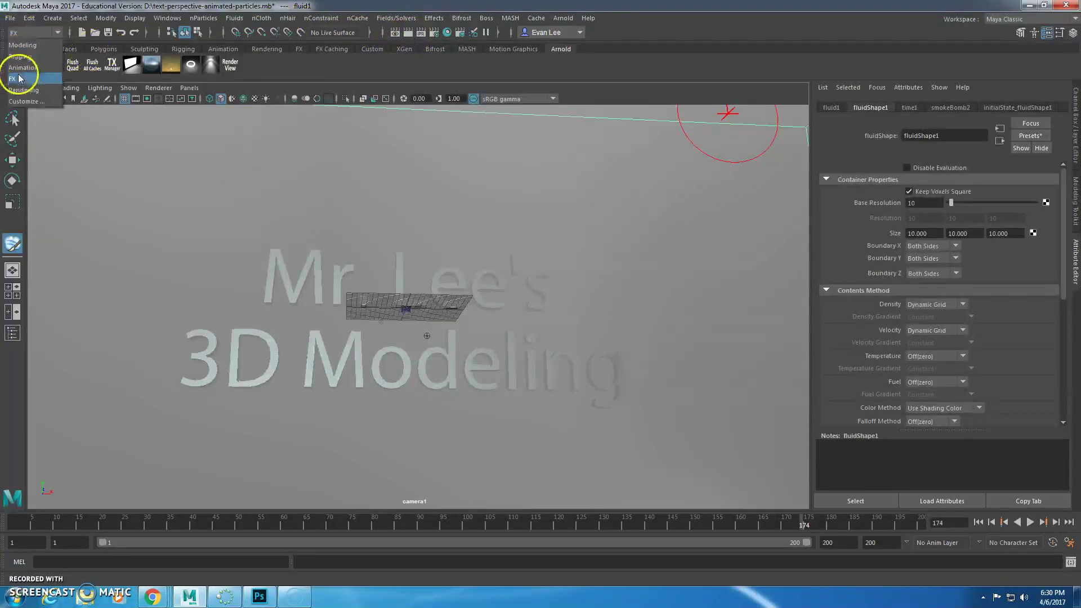
left_click(23, 90)
left_click(294, 17)
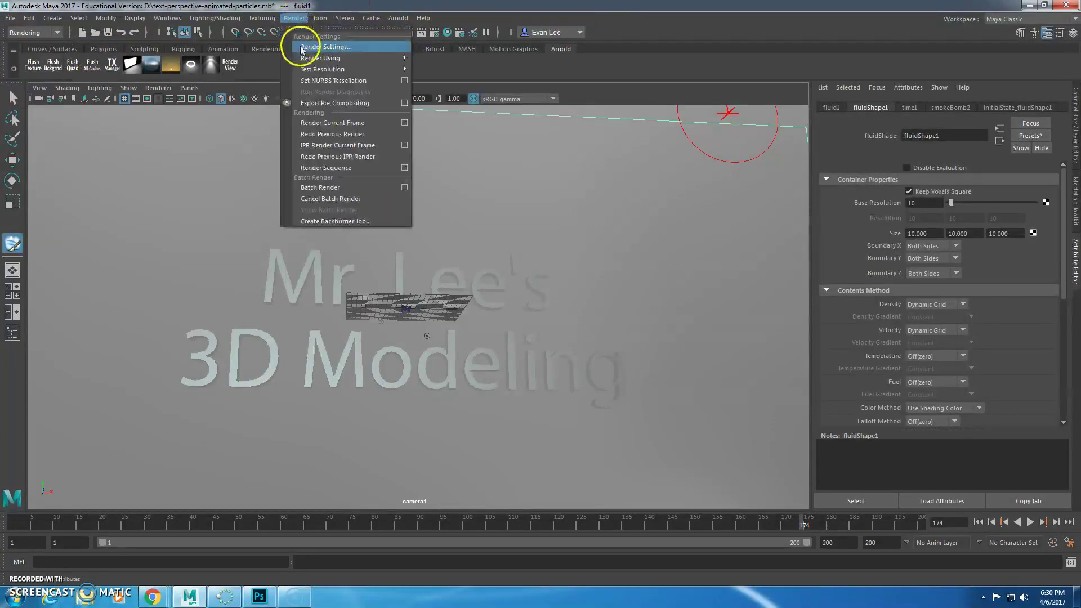
left_click(302, 50)
left_click(215, 182)
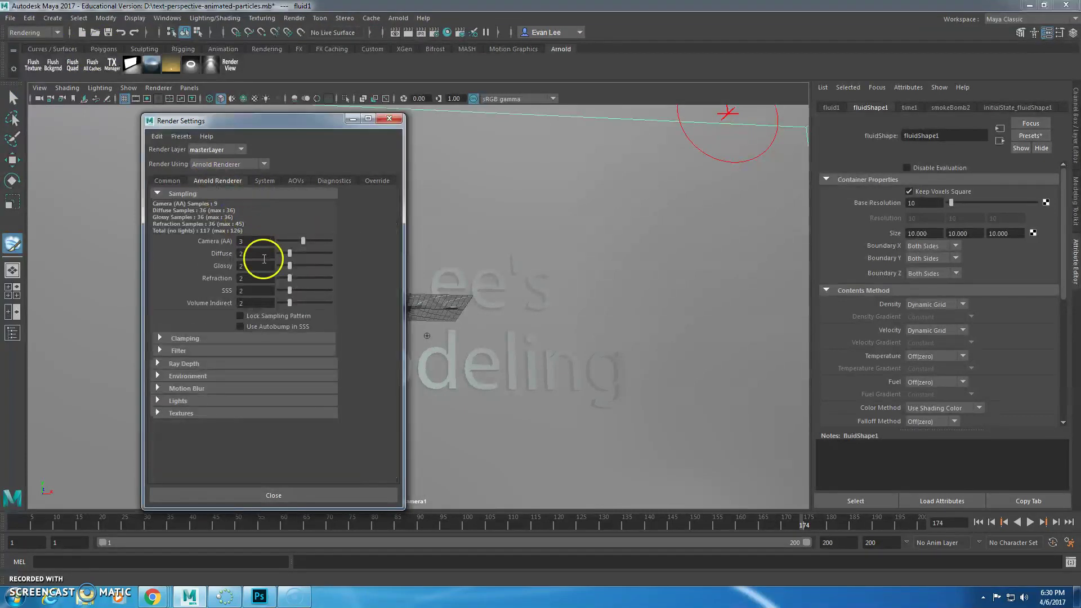
left_click(166, 181)
scroll(338, 311, "down", 3)
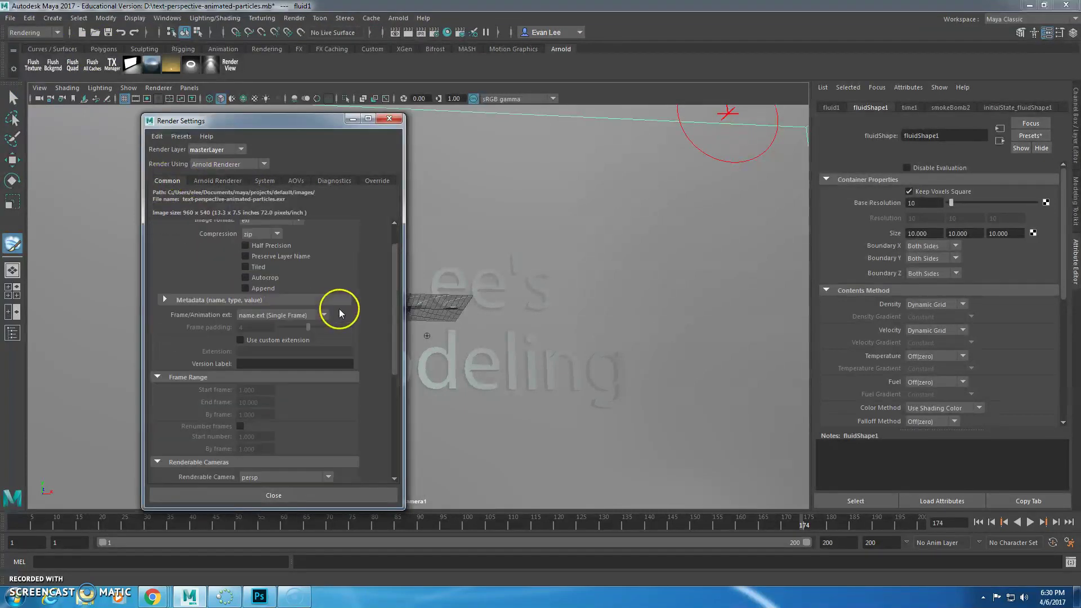
scroll(340, 313, "down", 2)
left_click(302, 342)
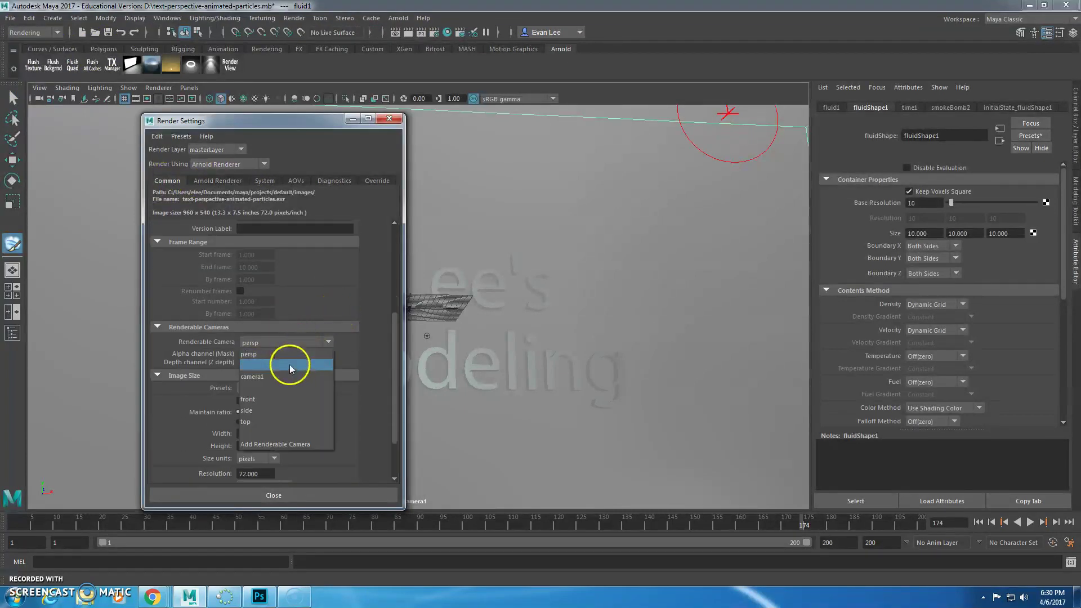
left_click(259, 377)
left_click(389, 120)
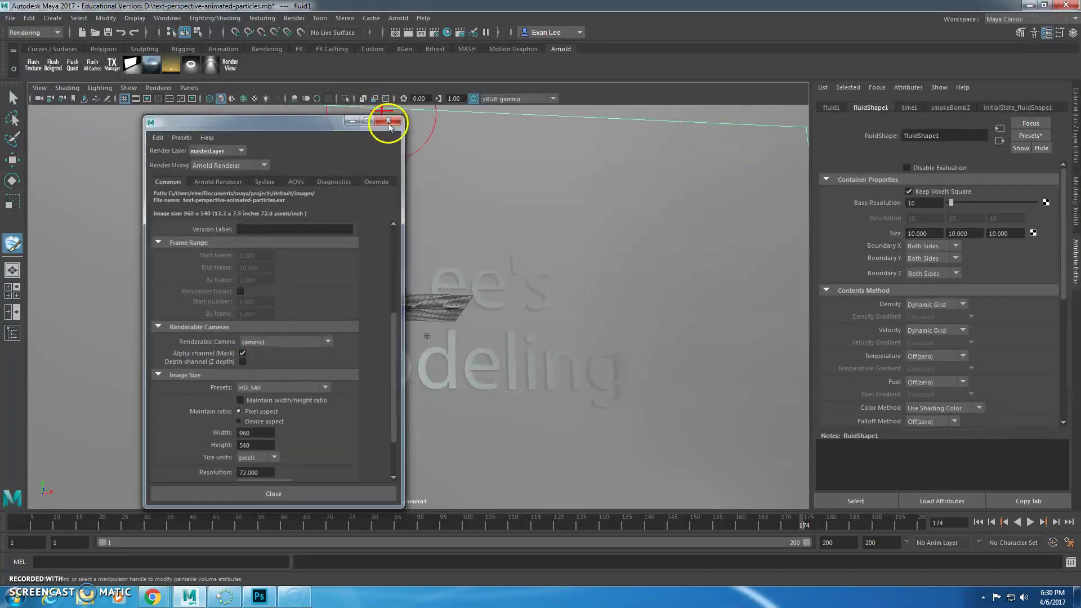
Step: Render frame 174 through camera1 with Arnold, examine the smoke and lettering up close, and close the render
left_click(409, 33)
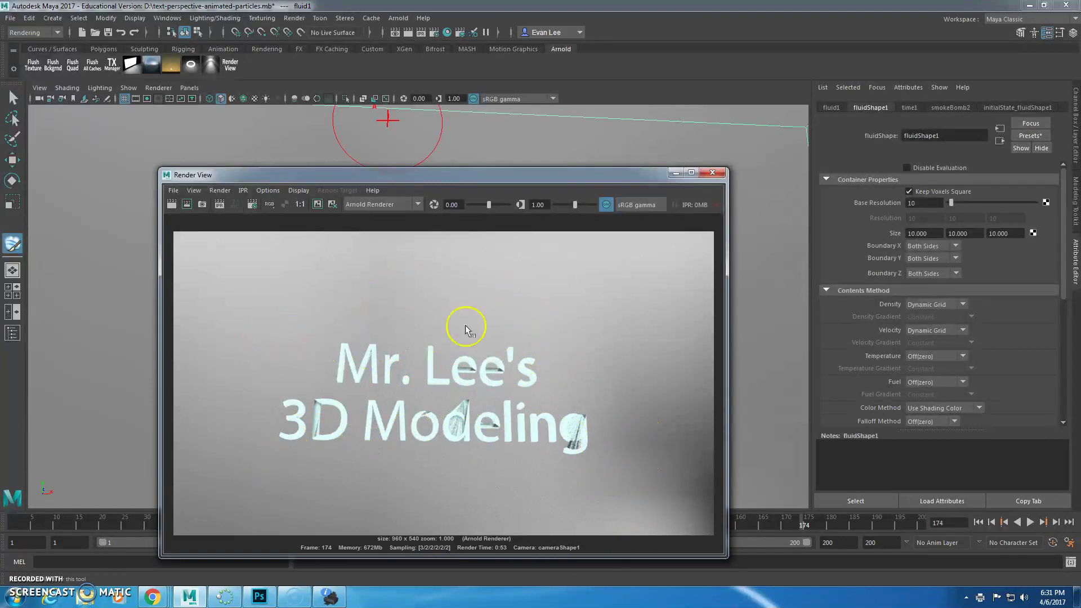
scroll(513, 415, "up", 2)
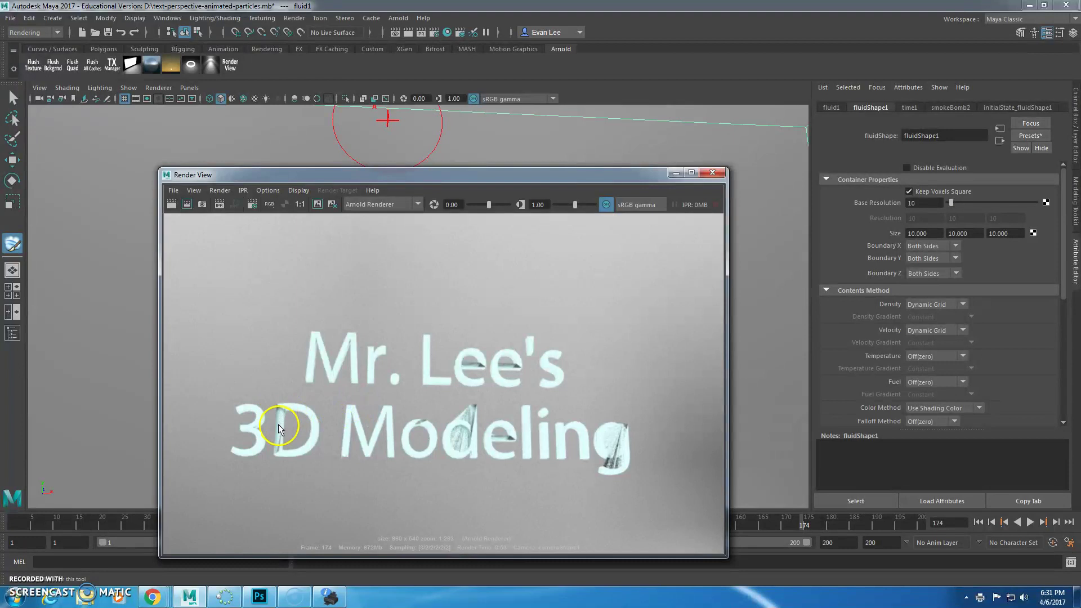
scroll(278, 429, "down", 3)
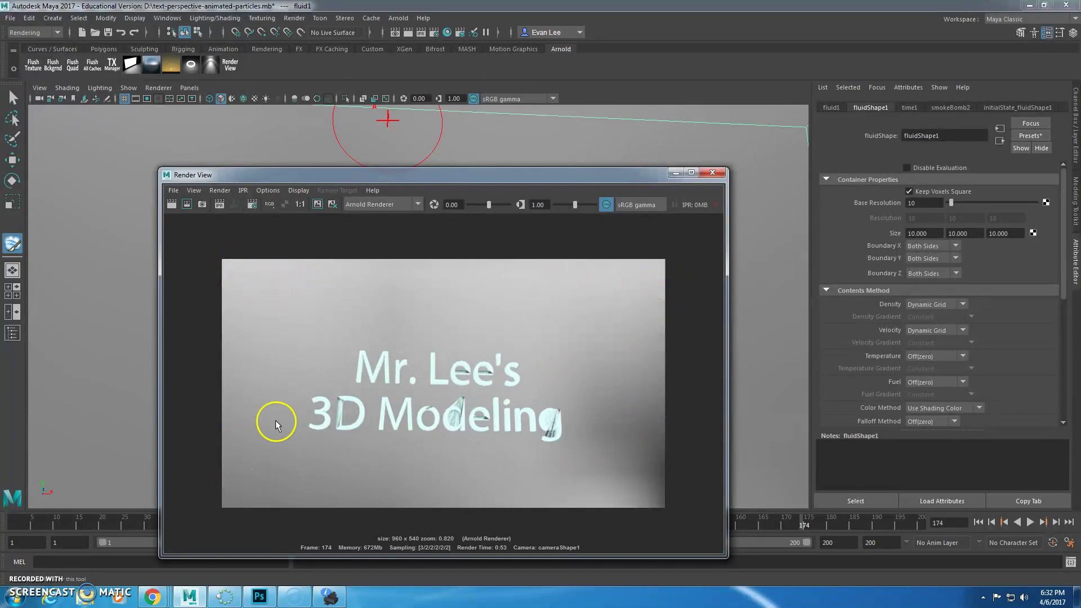
left_click(713, 172)
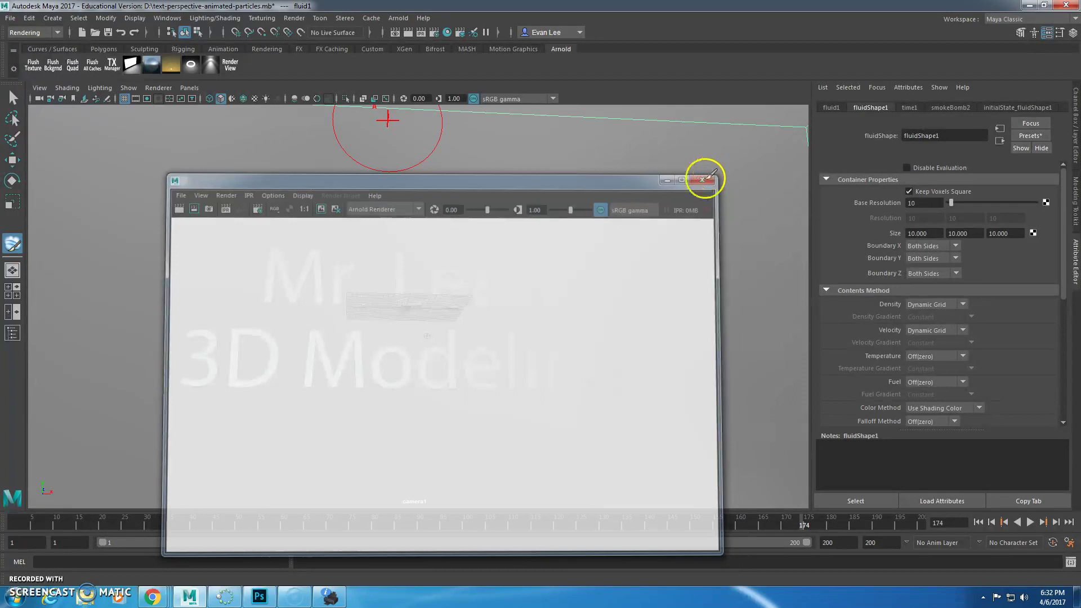
Step: Leave the Paint Fluids Tool and select the aiSkyDomeLight1 dome surrounding the fluid container
scroll(624, 306, "down", 10)
left_click(13, 98)
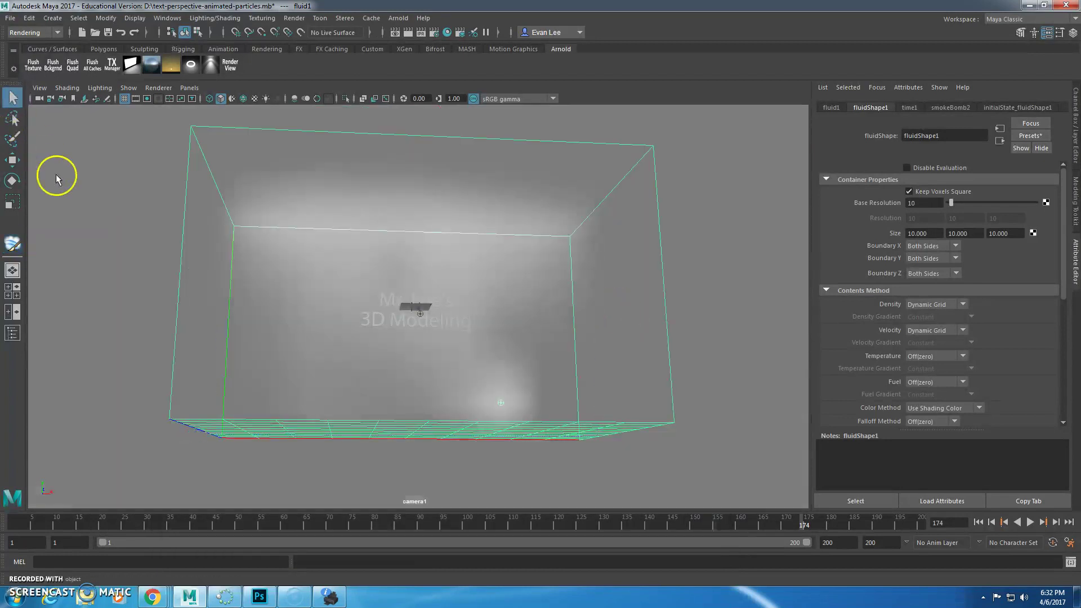
left_click(92, 415)
scroll(258, 362, "down", 10)
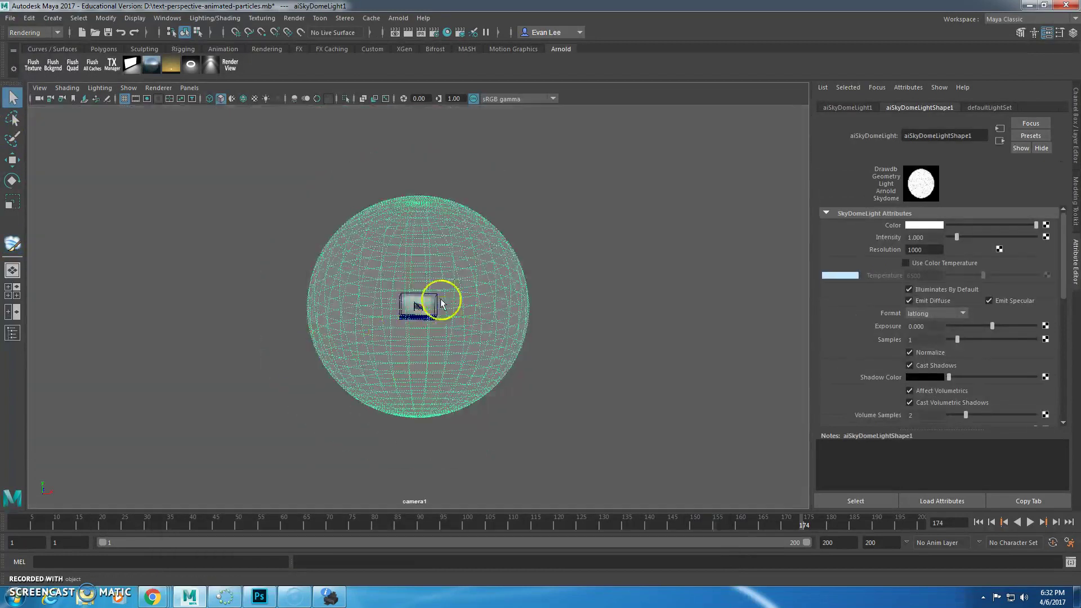
scroll(446, 309, "up", 10)
scroll(466, 321, "up", 5)
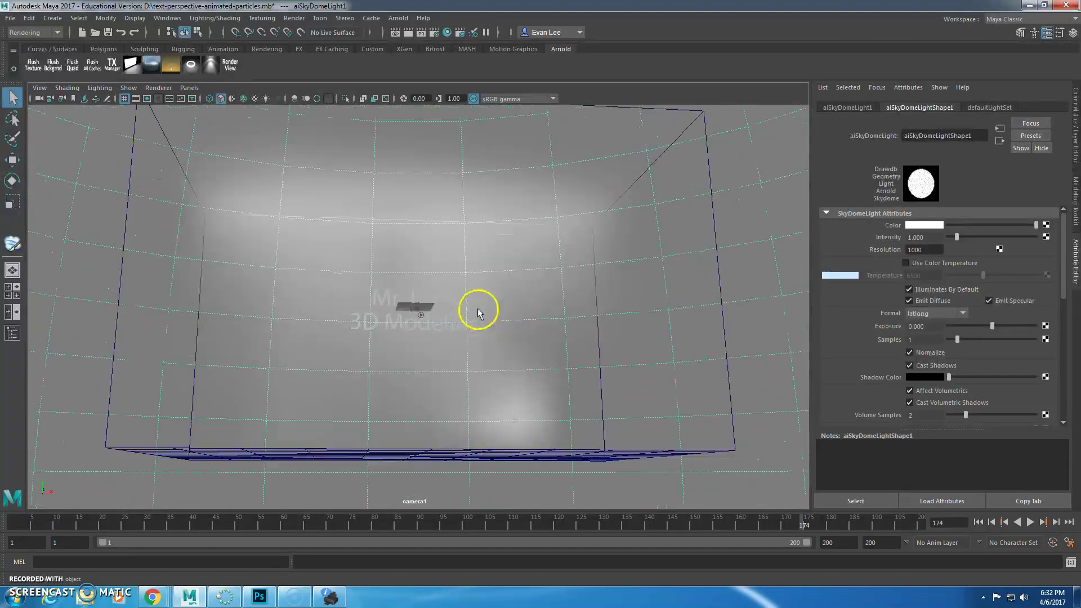